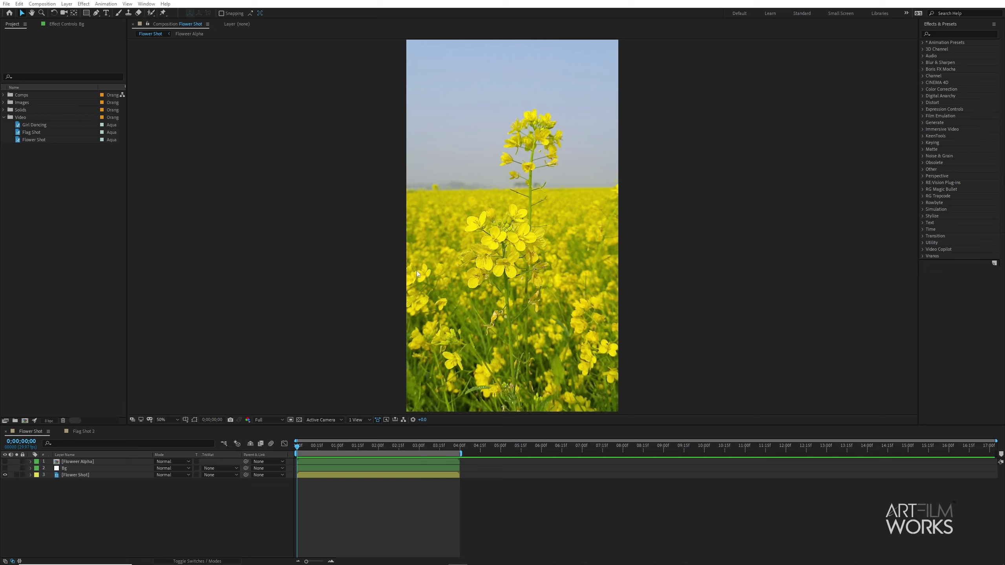
Preview the flower composition, then return to its first frame.
{"action": "key", "text": "space"}
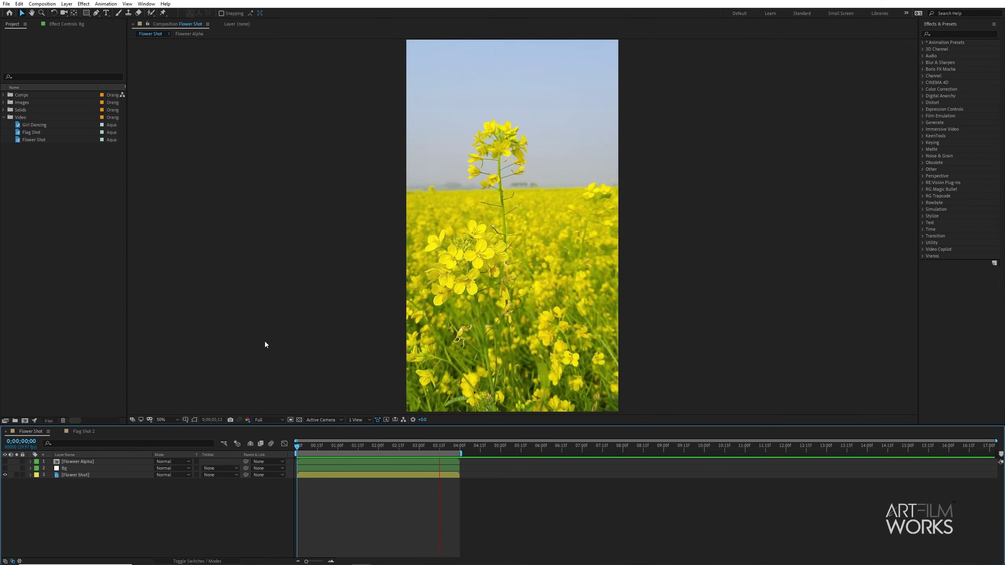
{"action": "key", "text": "space"}
{"action": "left_click_drag", "start_coordinate": [361, 446], "coordinate": [262, 443]}
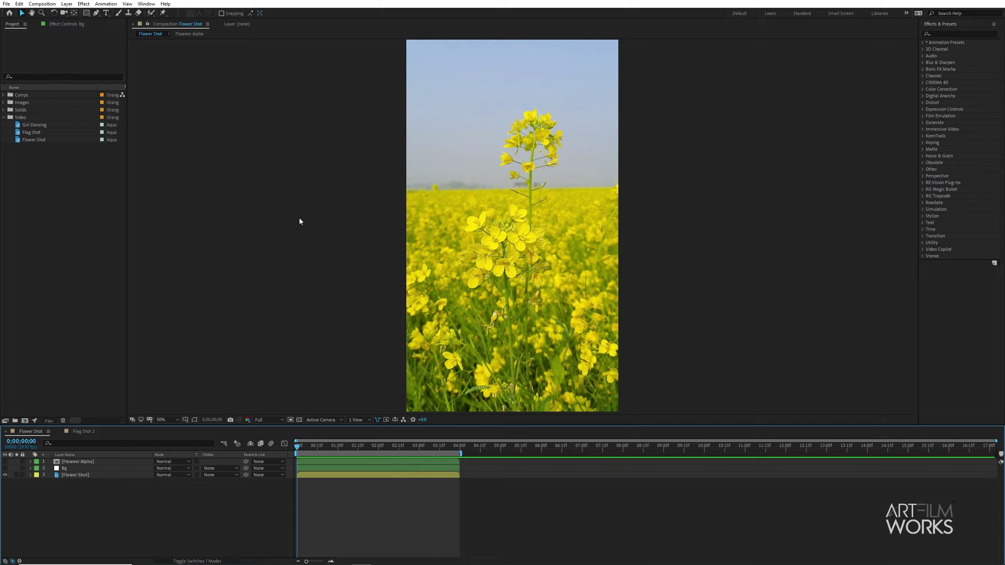
Show Flower Alpha and Bg, hide Flower Shot, preview the sketch, and select the Flower Shot footage.
{"action": "left_click", "coordinate": [5, 468]}
{"action": "left_click", "coordinate": [4, 461]}
{"action": "left_click", "coordinate": [5, 474]}
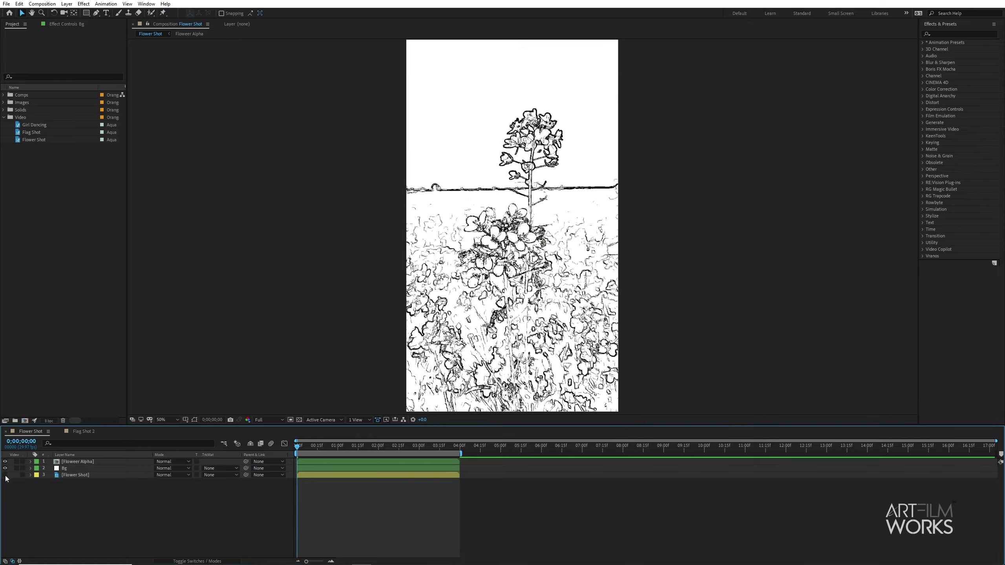
{"action": "key", "text": "space"}
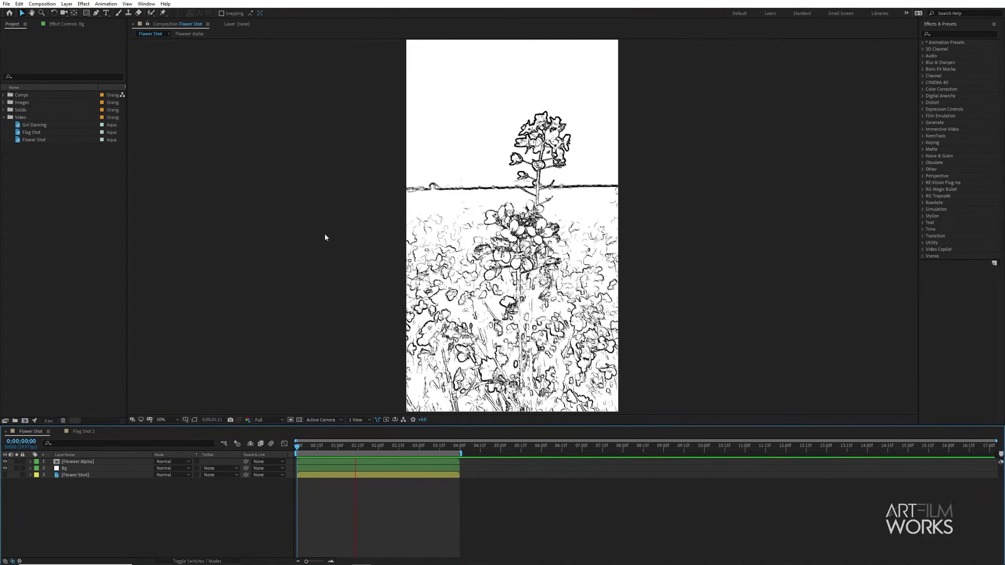
{"action": "left_click", "coordinate": [411, 469]}
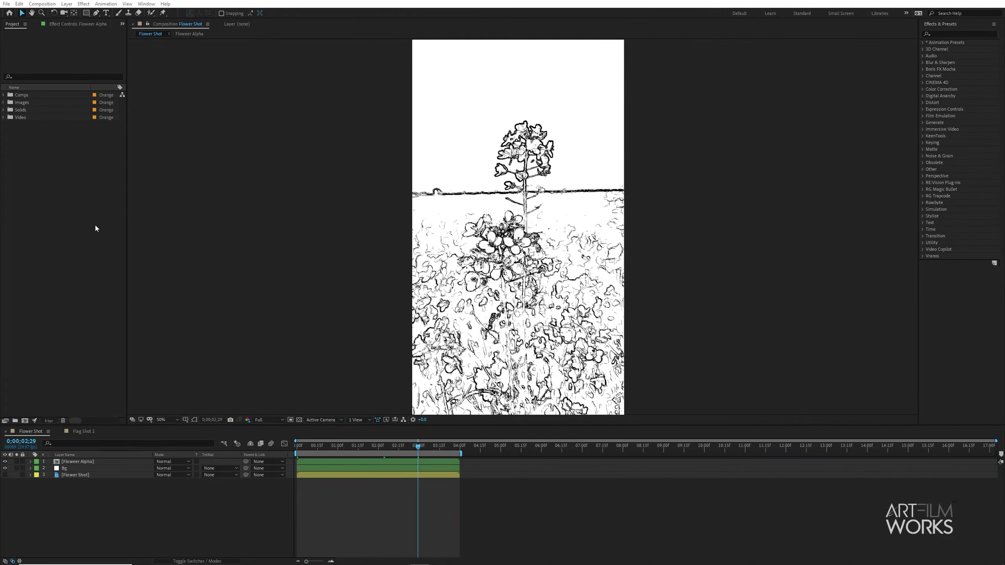
{"action": "left_click", "coordinate": [3, 117]}
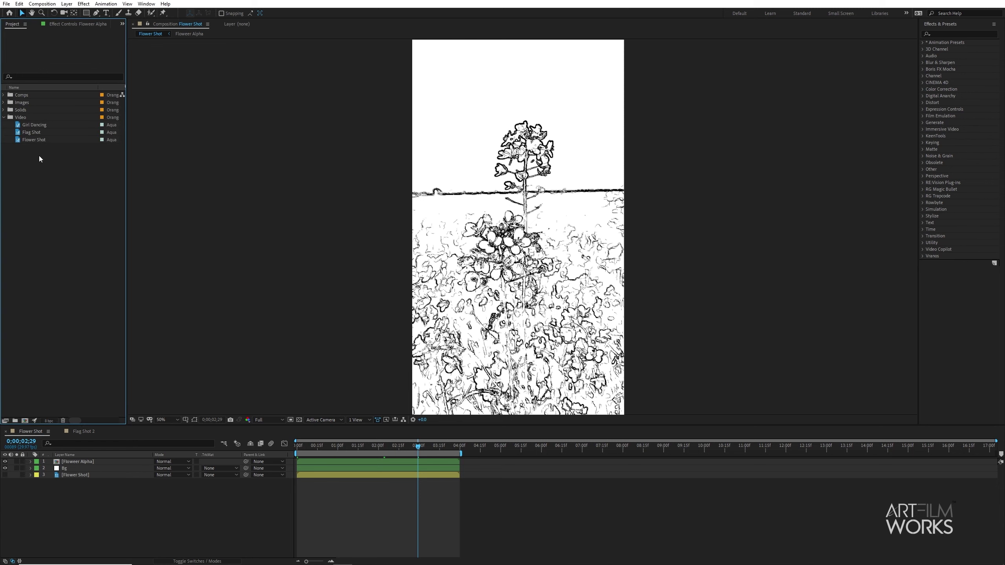
{"action": "left_click", "coordinate": [35, 139]}
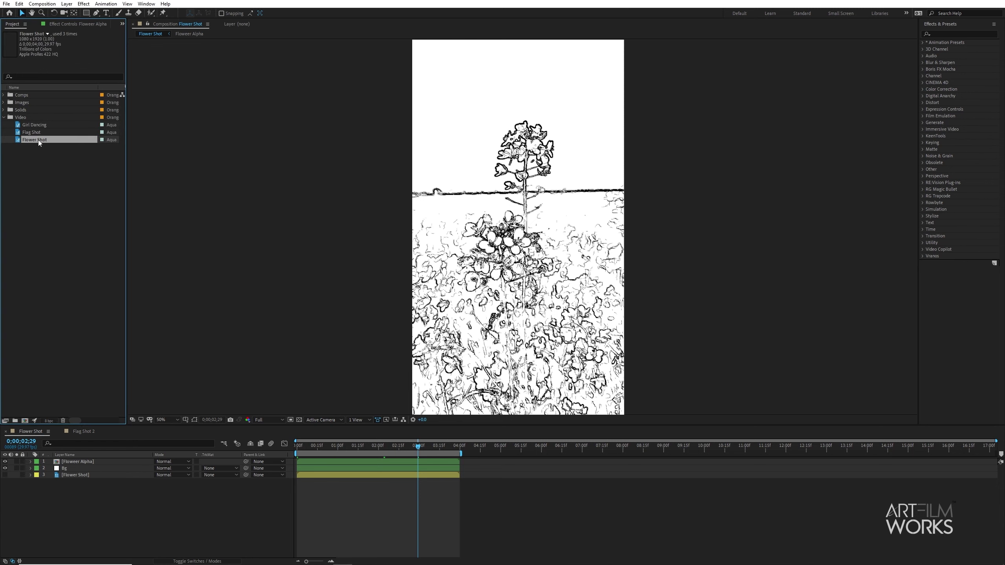
Create a new composition from the Flower Shot footage and preview it.
{"action": "left_click_drag", "start_coordinate": [44, 141], "coordinate": [23, 419]}
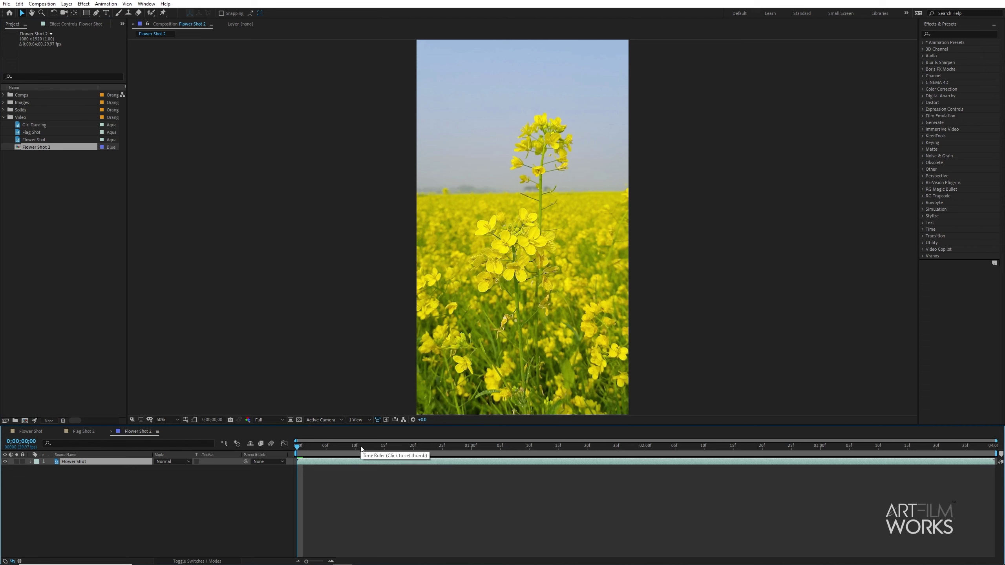
{"action": "key", "text": "space"}
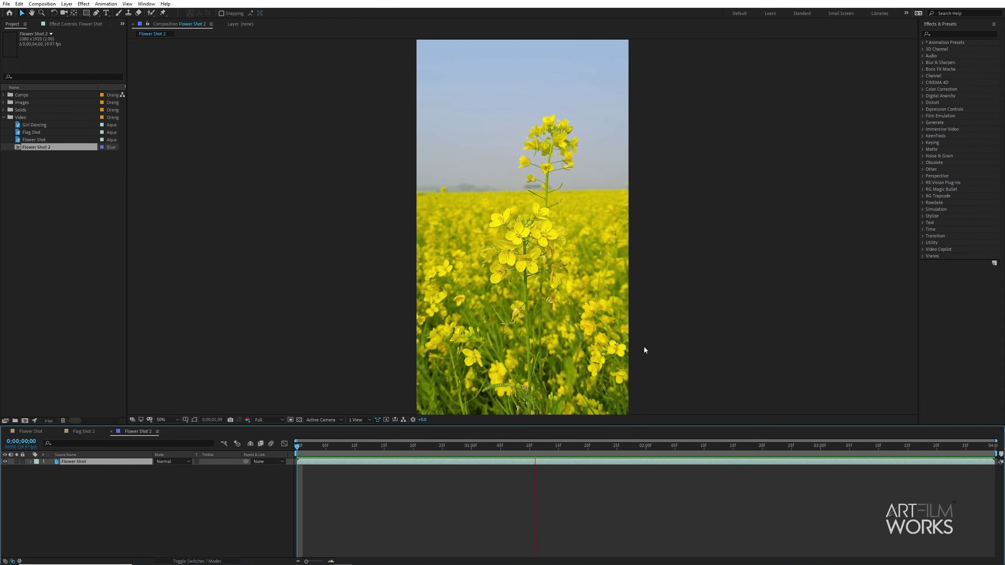
{"action": "left_click", "coordinate": [599, 453]}
{"action": "left_click", "coordinate": [300, 454]}
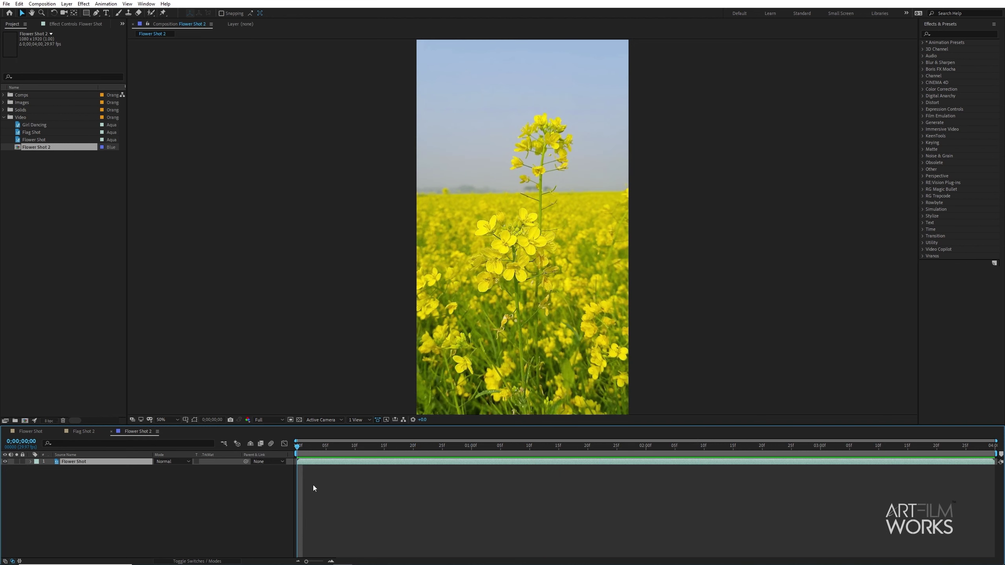
Duplicate the Flower Shot layer so the comp holds two stacked copies.
{"action": "left_click", "coordinate": [157, 525]}
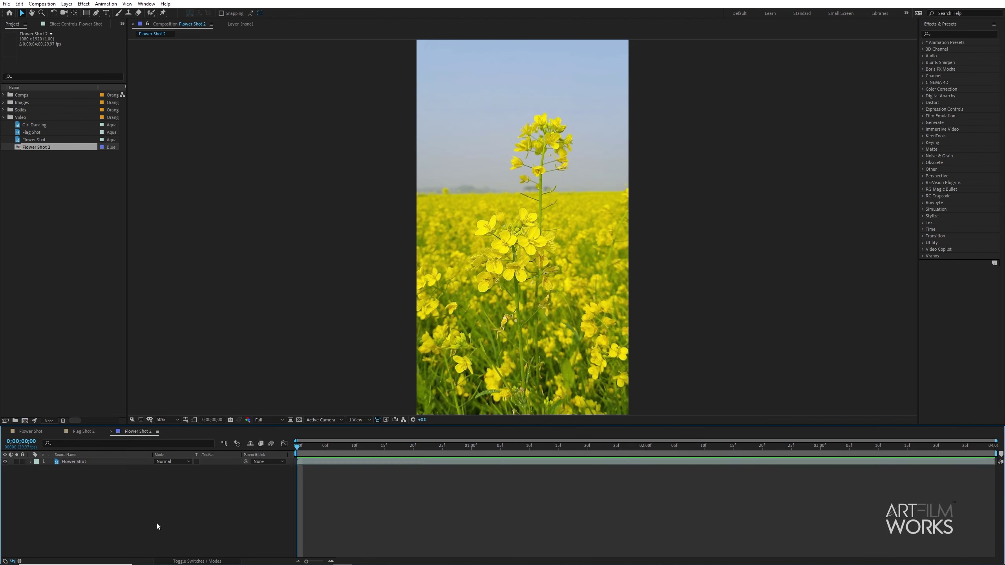
{"action": "left_click", "coordinate": [94, 463]}
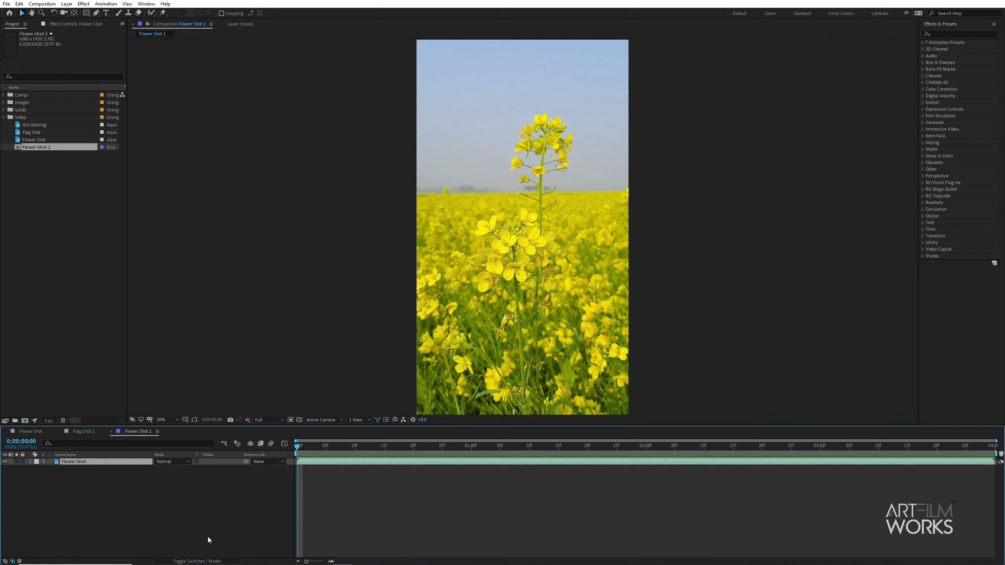
{"action": "key", "text": "ctrl+d"}
{"action": "left_click", "coordinate": [107, 480]}
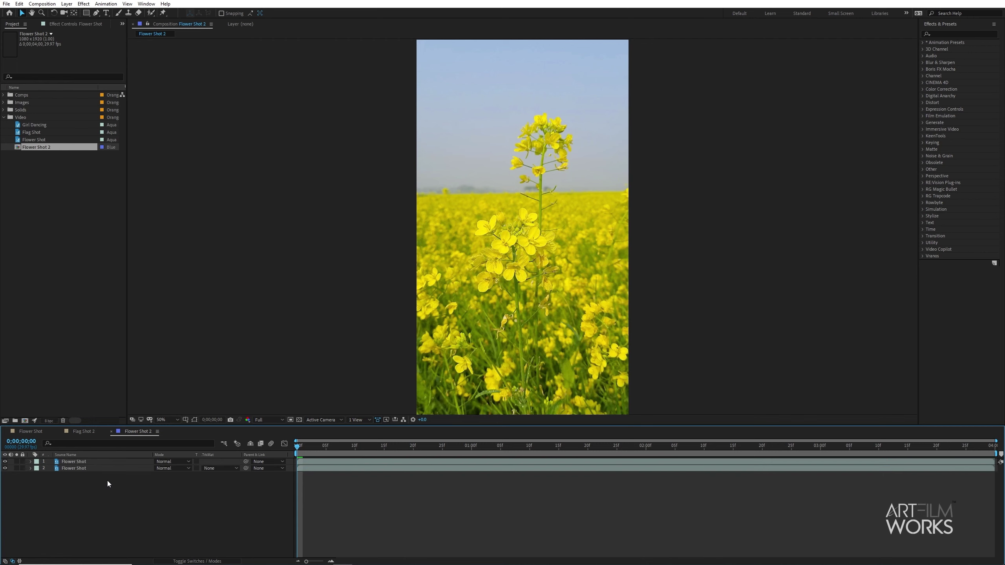
{"action": "left_click", "coordinate": [89, 463]}
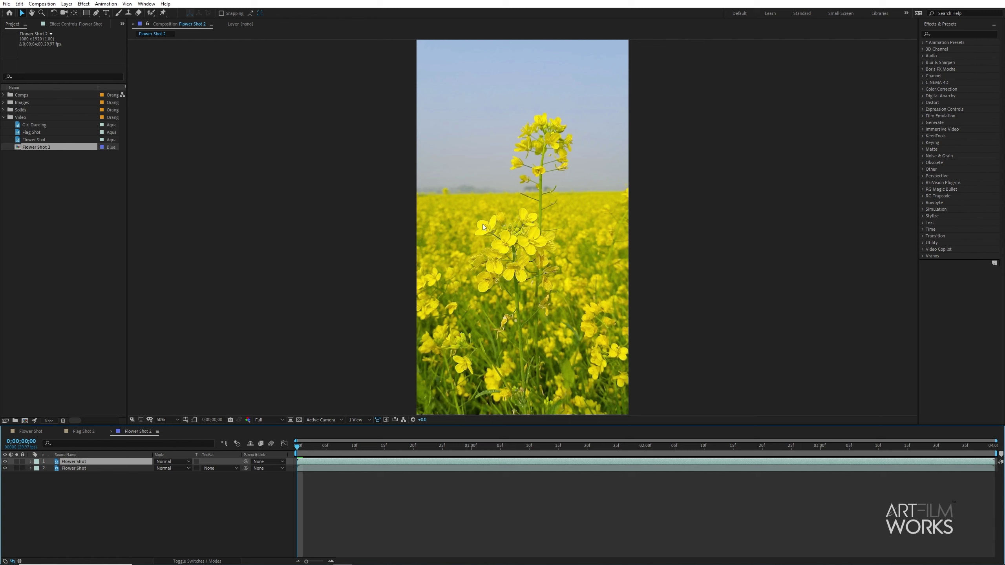
Apply Smart Blur to the top Flower Shot layer and zoom in on the flower.
{"action": "left_click", "coordinate": [84, 4]}
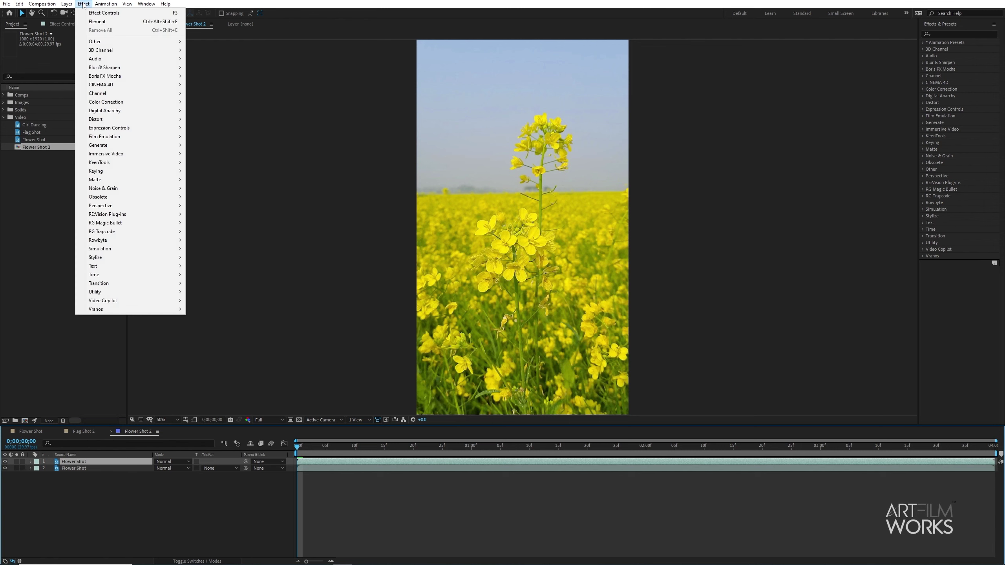
{"action": "mouse_move", "coordinate": [101, 69]}
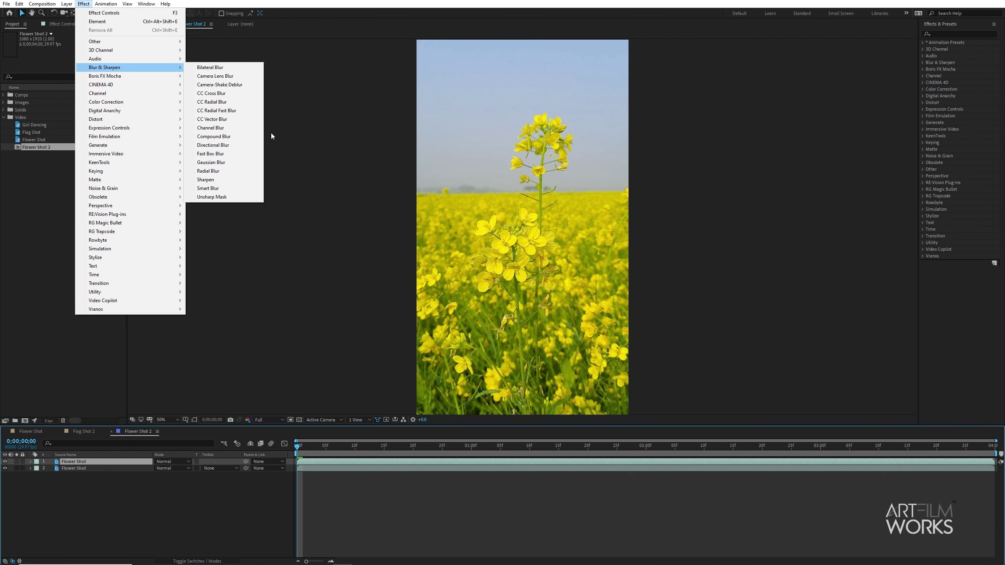
{"action": "left_click", "coordinate": [213, 190]}
{"action": "scroll", "coordinate": [545, 224], "scroll_direction": "up", "scroll_amount": 2}
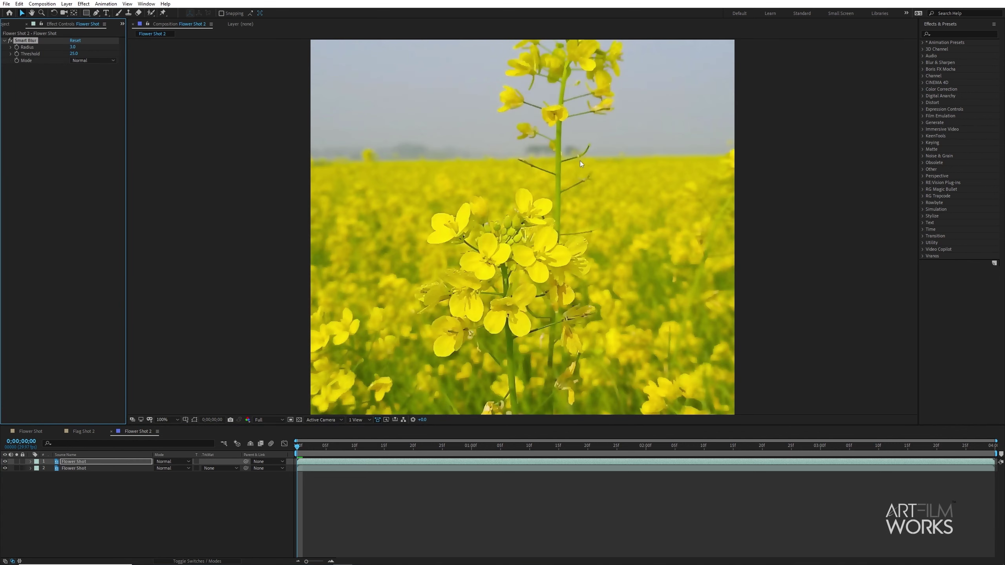
{"action": "left_click_drag", "start_coordinate": [575, 197], "coordinate": [572, 230]}
{"action": "scroll", "coordinate": [525, 285], "scroll_direction": "down", "scroll_amount": 2}
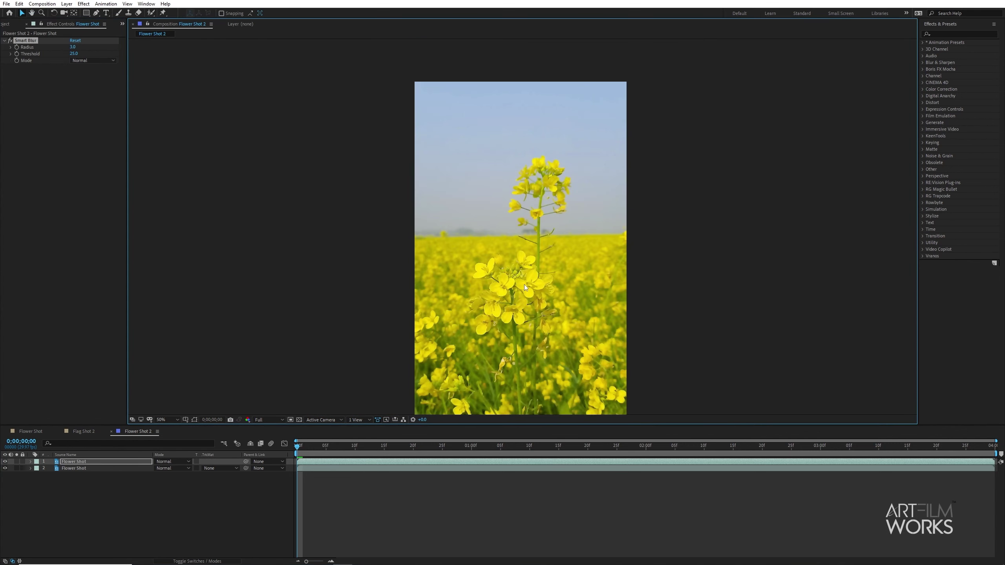
{"action": "scroll", "coordinate": [551, 269], "scroll_direction": "up", "scroll_amount": 2}
{"action": "left_click_drag", "start_coordinate": [551, 269], "coordinate": [544, 260]}
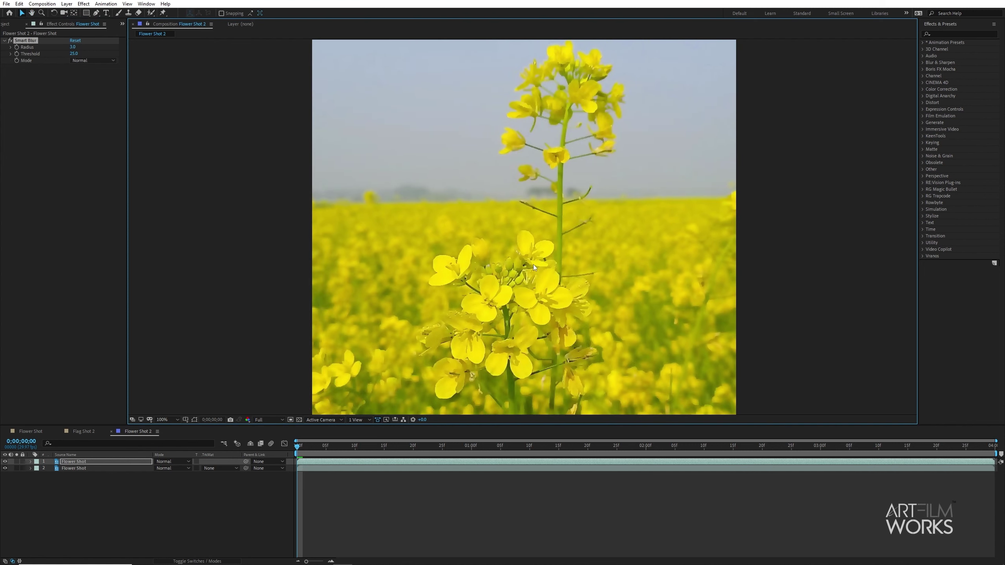
{"action": "scroll", "coordinate": [558, 254], "scroll_direction": "up", "scroll_amount": 1}
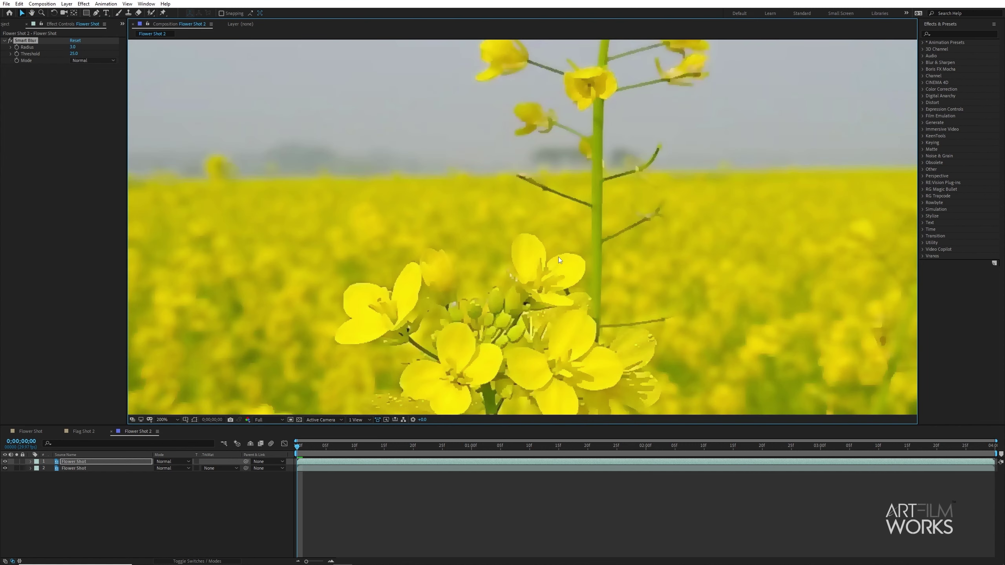
At frame 19, toggle Smart Blur off and on to compare, then return to the first frame.
{"action": "left_click", "coordinate": [293, 459]}
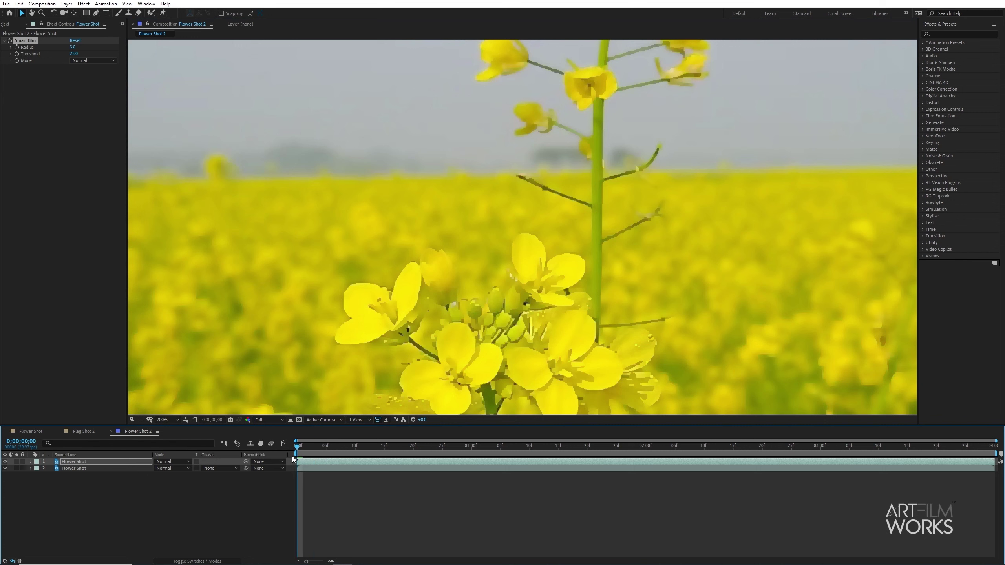
{"action": "left_click", "coordinate": [408, 451]}
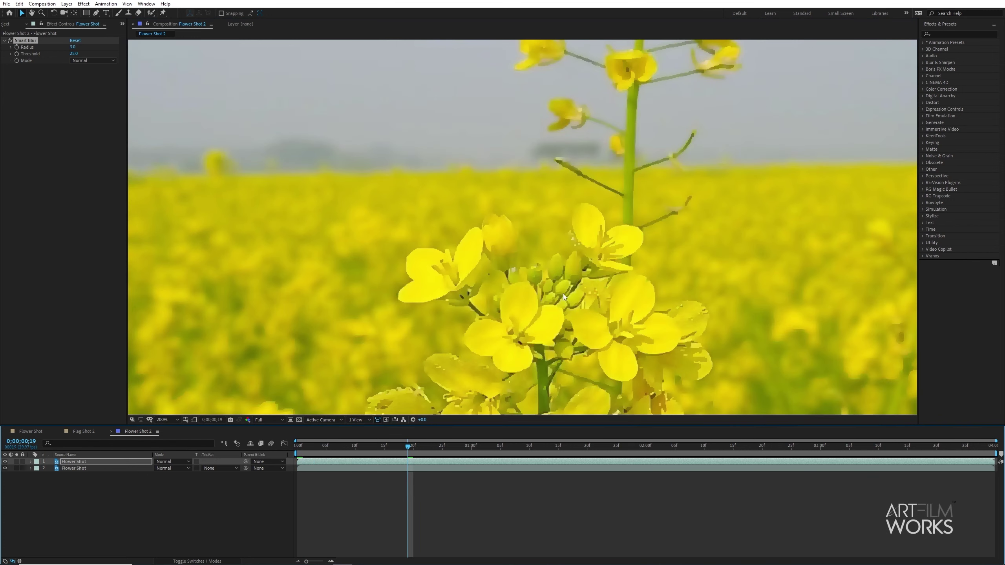
{"action": "left_click", "coordinate": [10, 40]}
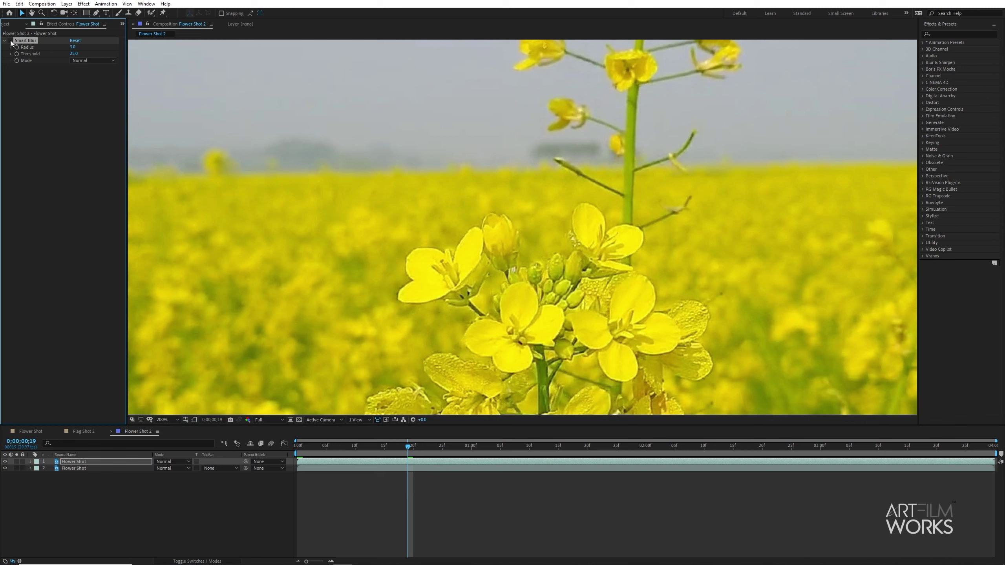
{"action": "left_click", "coordinate": [9, 41]}
{"action": "key", "text": "Home"}
{"action": "scroll", "coordinate": [450, 269], "scroll_direction": "down", "scroll_amount": 2}
{"action": "scroll", "coordinate": [548, 226], "scroll_direction": "down", "scroll_amount": 2}
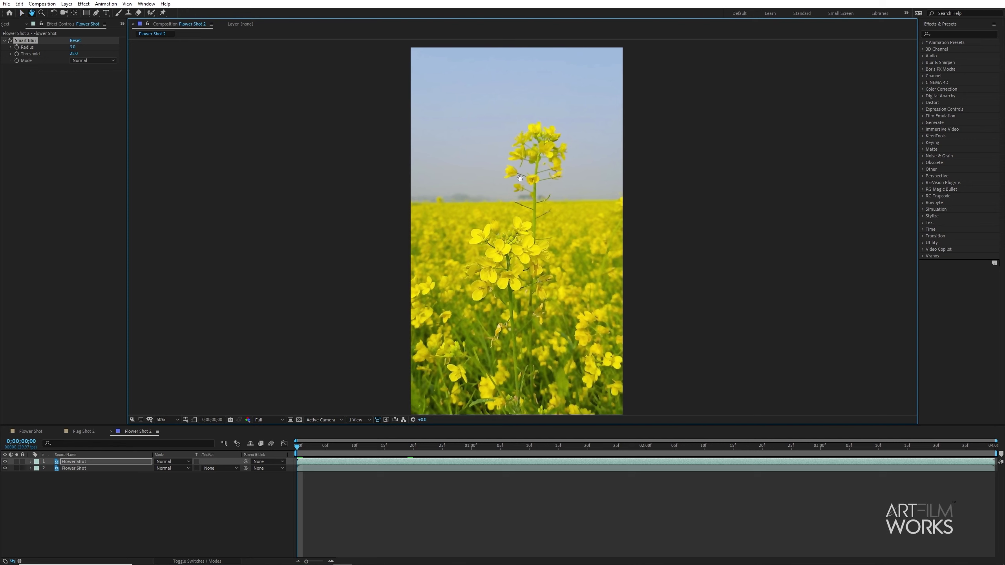
Set Smart Blur Mode to Edge Only and check the edges at frame 22.
{"action": "left_click", "coordinate": [84, 61]}
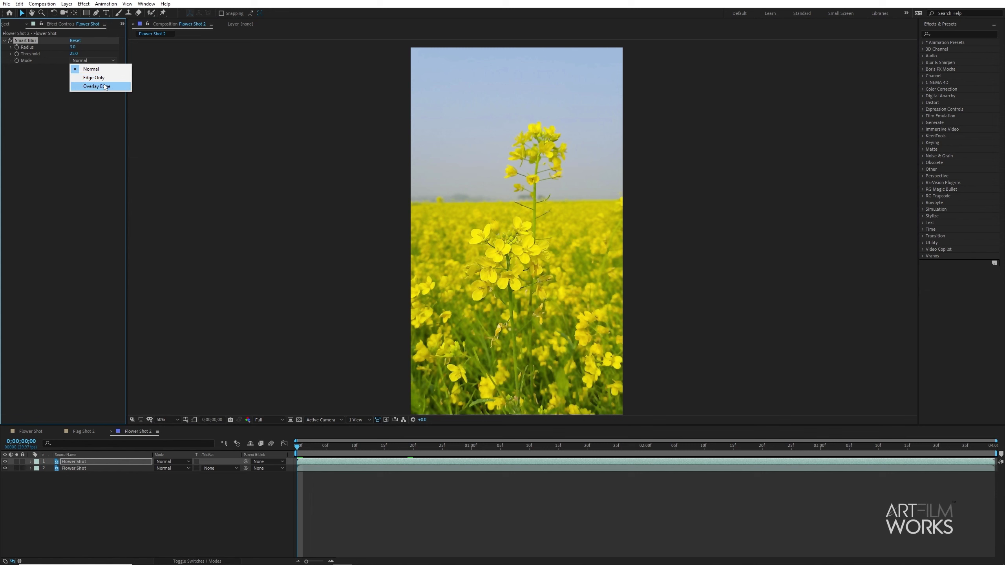
{"action": "left_click", "coordinate": [94, 78]}
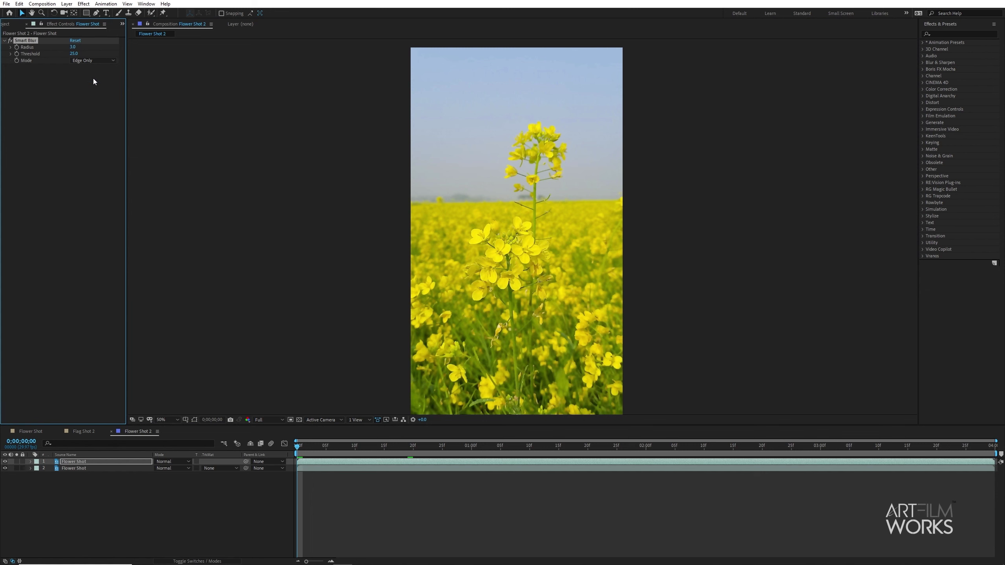
{"action": "left_click", "coordinate": [564, 157]}
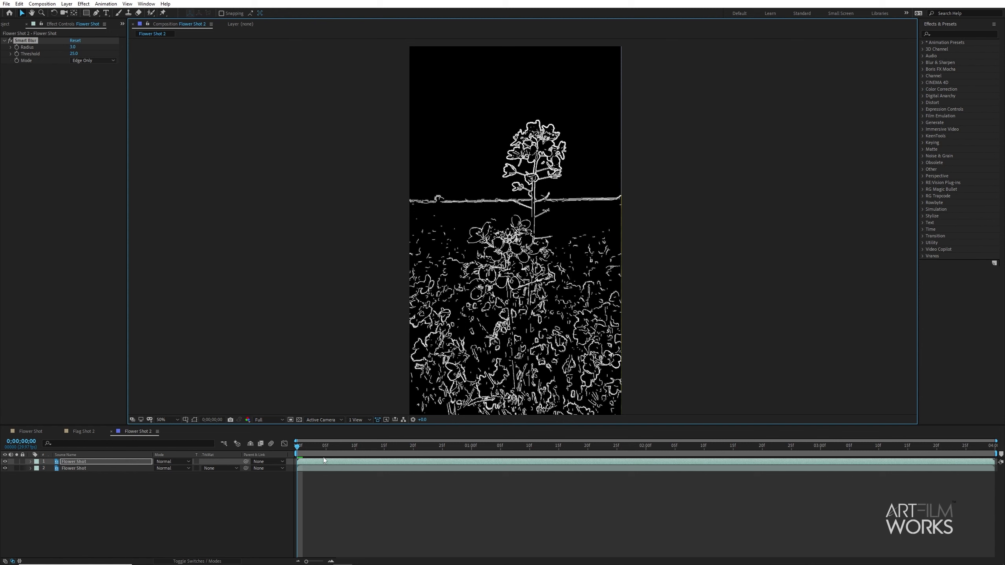
{"action": "left_click_drag", "start_coordinate": [349, 446], "coordinate": [425, 447]}
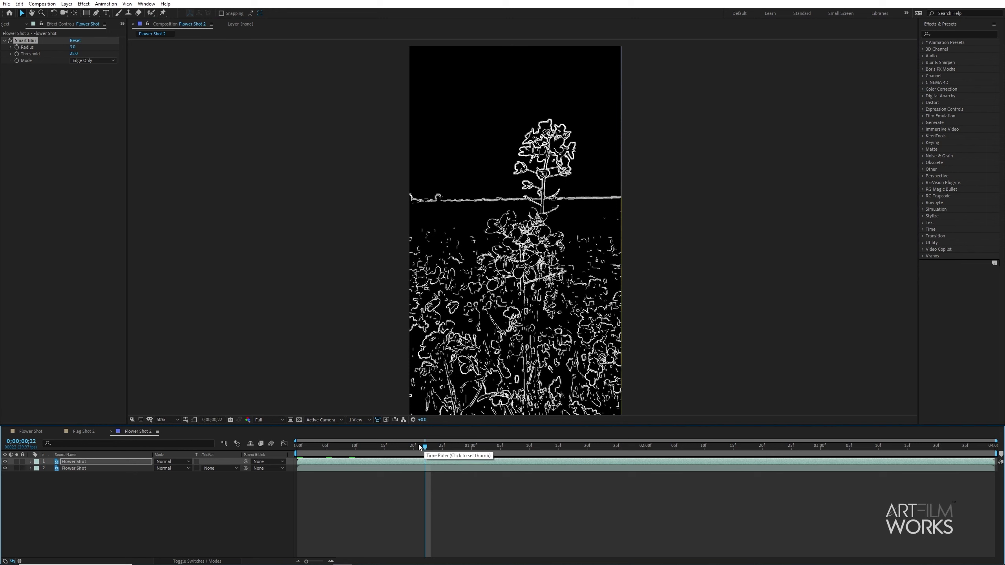
{"action": "left_click_drag", "start_coordinate": [426, 446], "coordinate": [286, 445]}
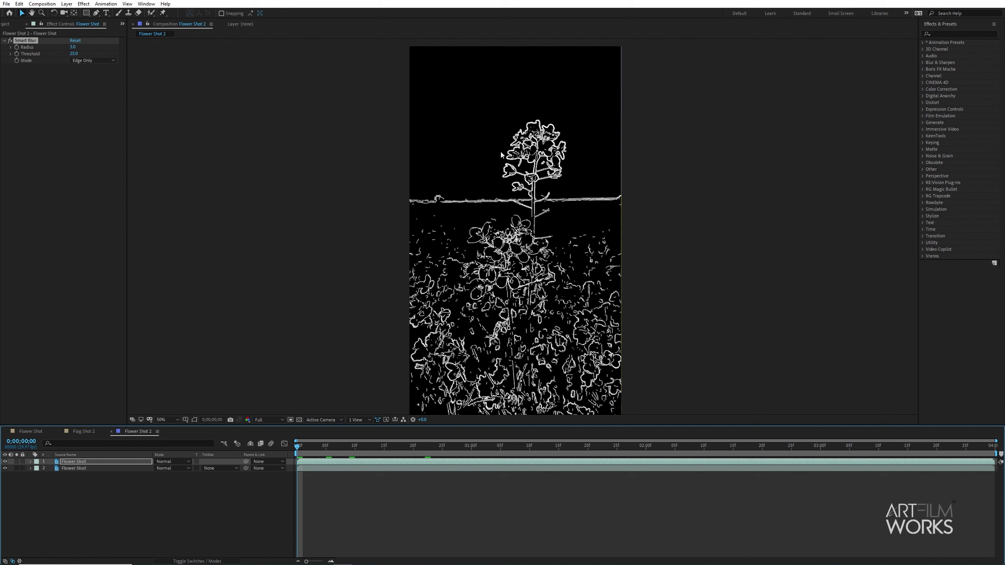
Offset the outline layer to reveal the footage beneath, then undo the move.
{"action": "left_click", "coordinate": [501, 177]}
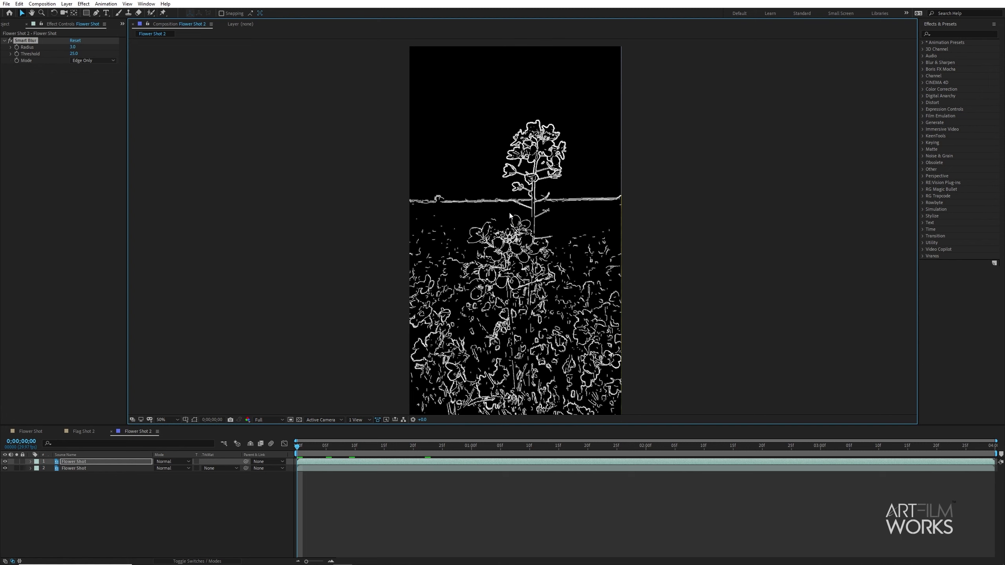
{"action": "left_click_drag", "start_coordinate": [504, 236], "coordinate": [525, 215]}
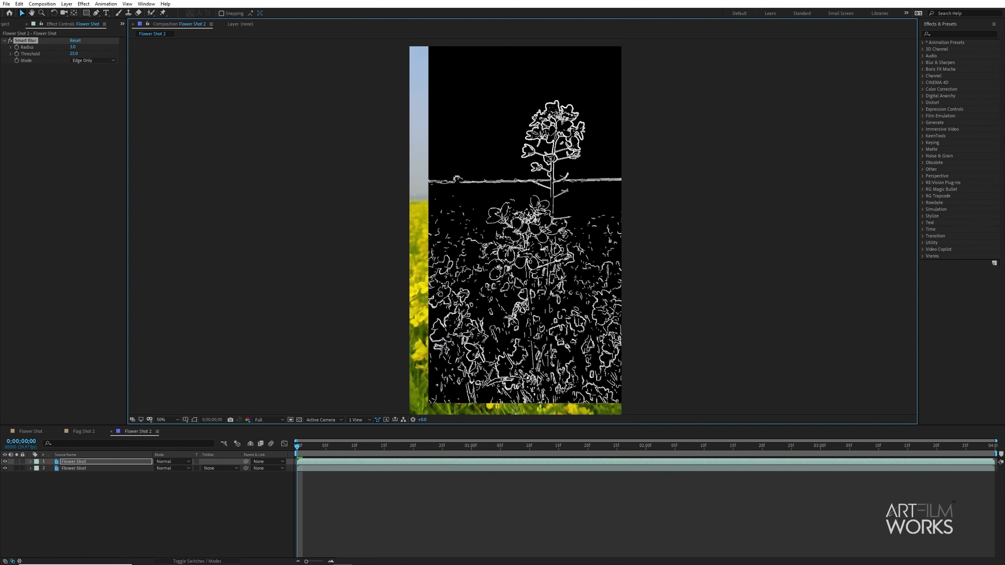
{"action": "key", "text": "ctrl+z"}
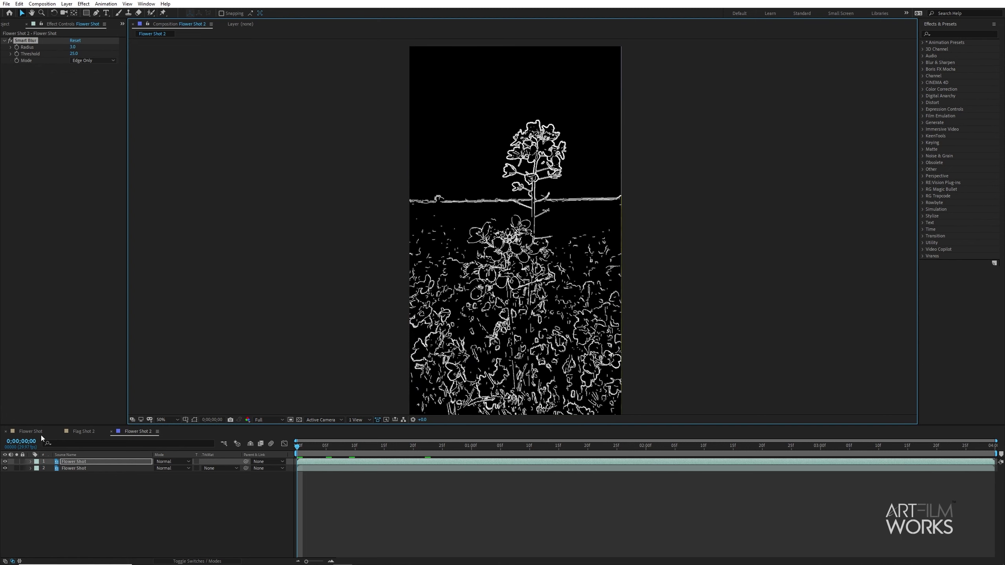
In the Flower Shot comp, hide the Bg layer and show the transparency grid.
{"action": "left_click", "coordinate": [38, 433]}
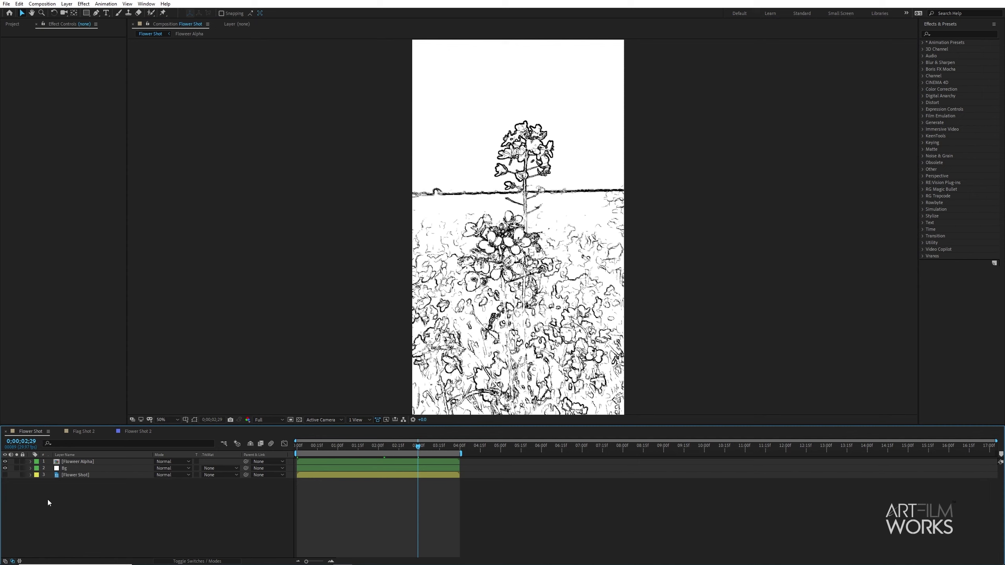
{"action": "left_click", "coordinate": [5, 469]}
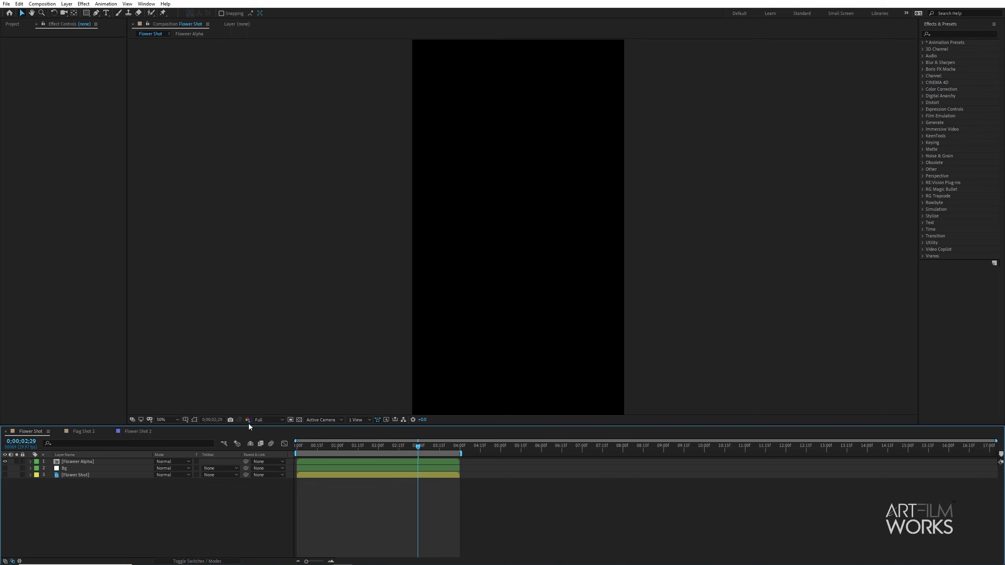
{"action": "left_click", "coordinate": [299, 420]}
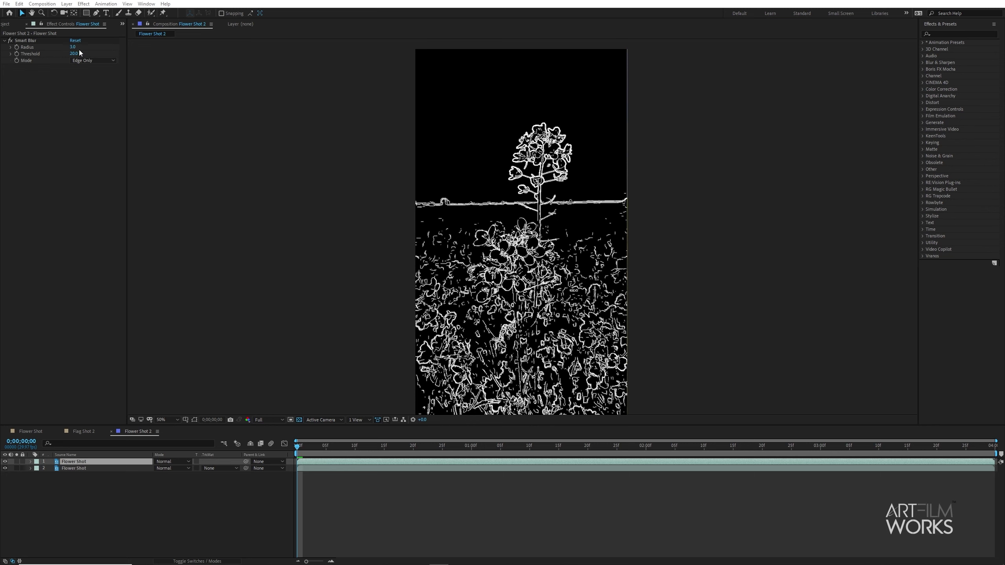
Set the Smart Blur Radius to 50.
{"action": "scroll", "coordinate": [543, 185], "scroll_direction": "up", "scroll_amount": 3}
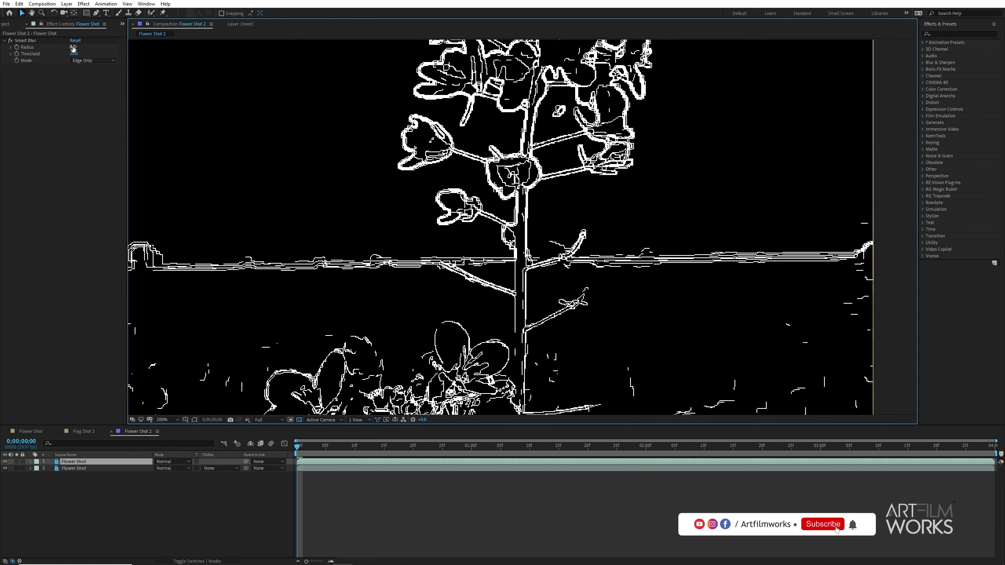
{"action": "scroll", "coordinate": [158, 122], "scroll_direction": "down", "scroll_amount": 2}
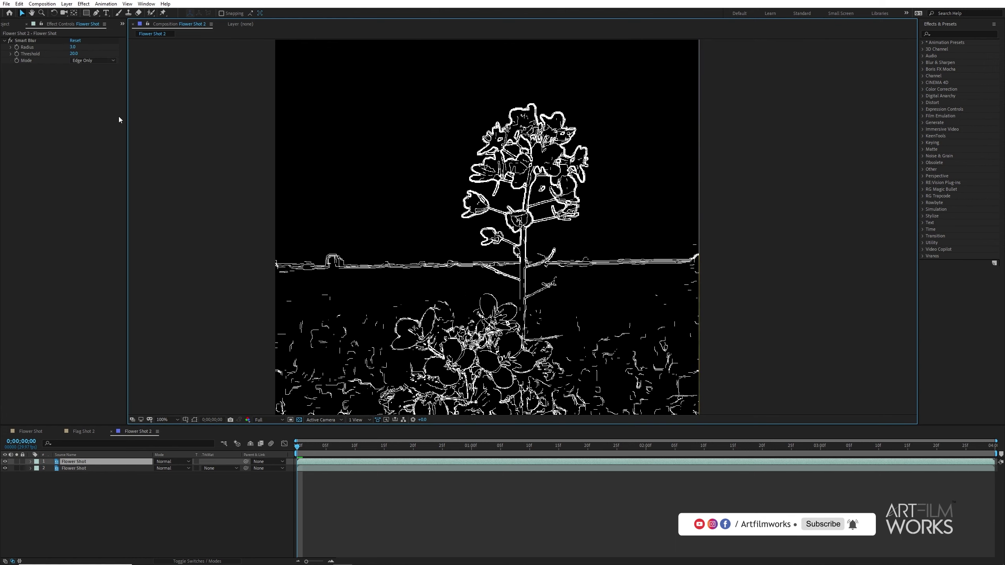
{"action": "left_click", "coordinate": [73, 47]}
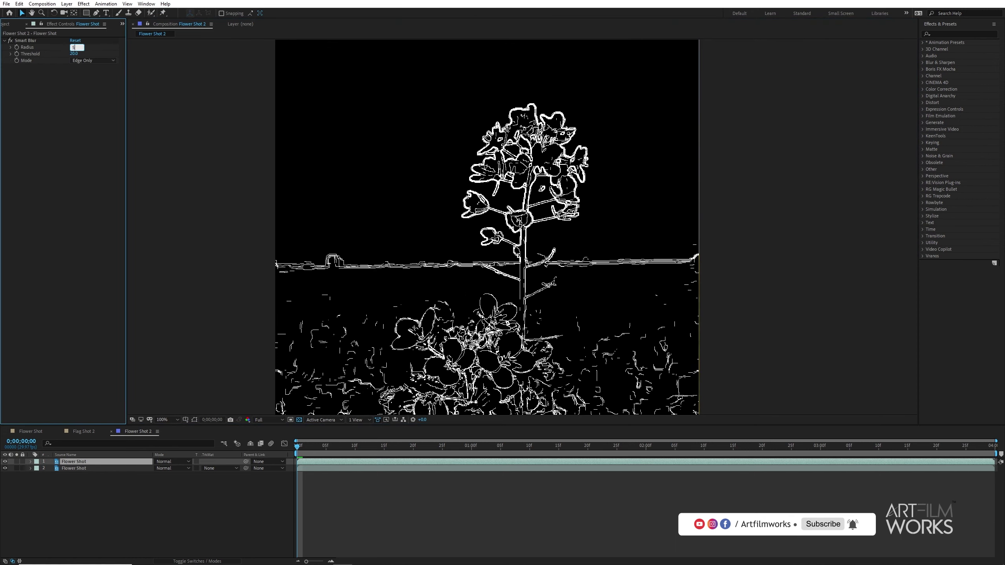
{"action": "type", "text": "0"}
{"action": "key", "text": "Return"}
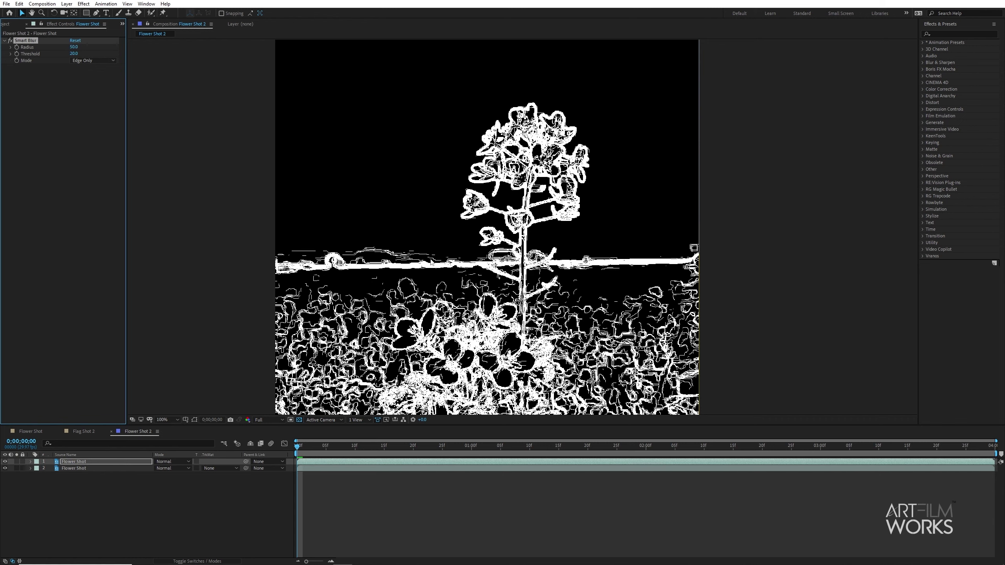
Try a Smart Blur Threshold of 60, then settle on 20.
{"action": "scroll", "coordinate": [547, 230], "scroll_direction": "down", "scroll_amount": 2}
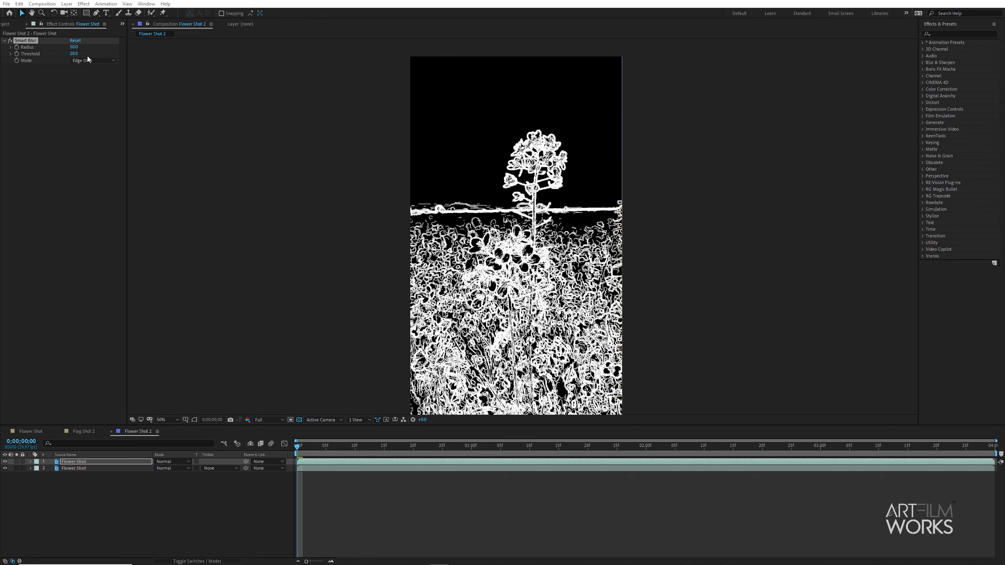
{"action": "key", "text": "slash"}
{"action": "scroll", "coordinate": [368, 148], "scroll_direction": "down", "scroll_amount": 1}
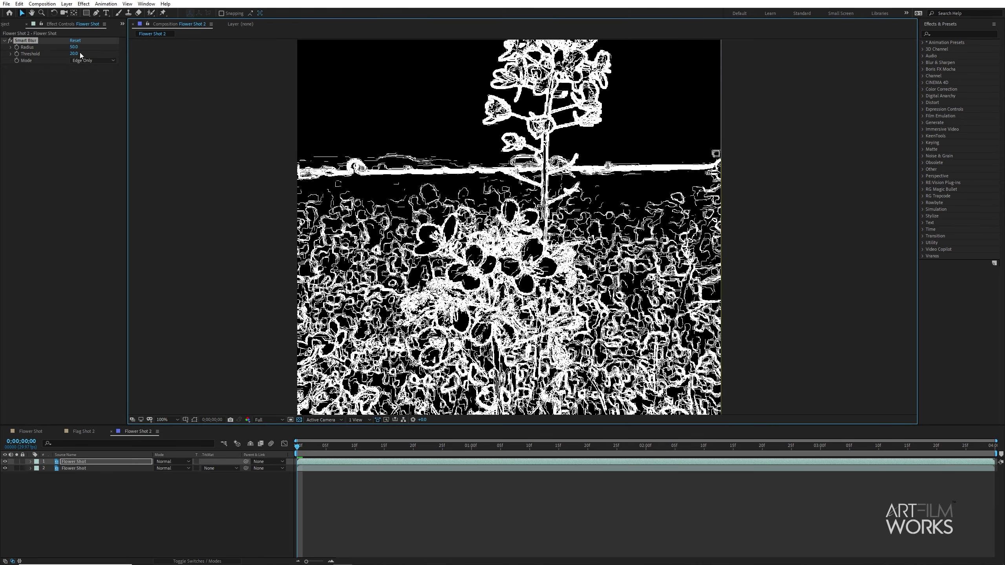
{"action": "left_click", "coordinate": [74, 53]}
{"action": "type", "text": "60"}
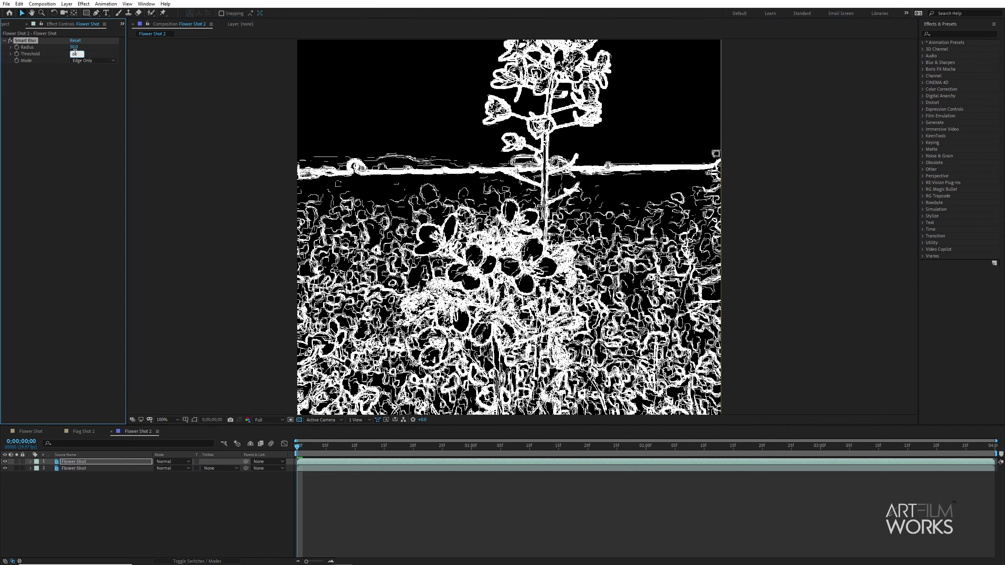
{"action": "key", "text": "Return"}
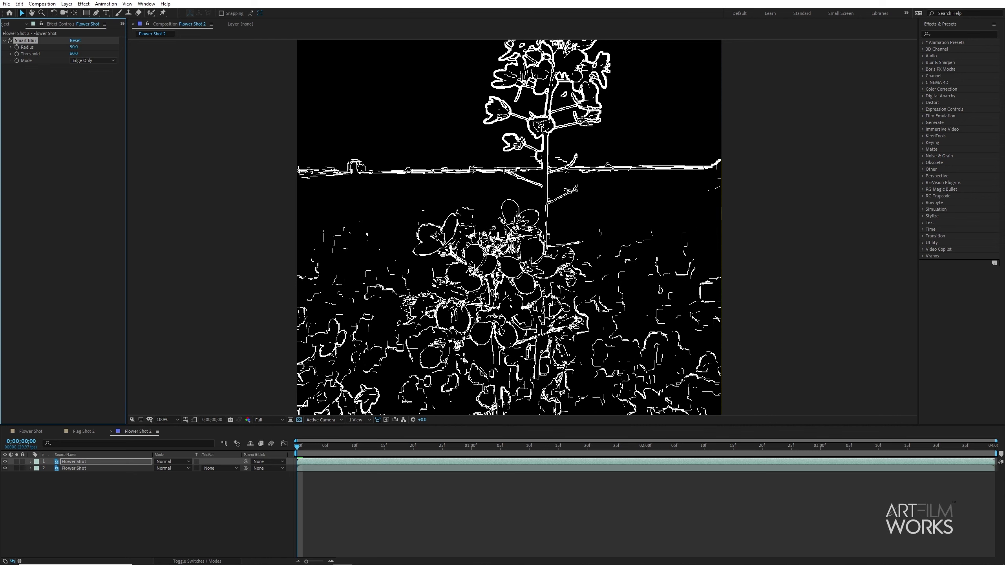
{"action": "scroll", "coordinate": [497, 277], "scroll_direction": "down", "scroll_amount": 2}
{"action": "left_click_drag", "start_coordinate": [544, 240], "coordinate": [549, 231]}
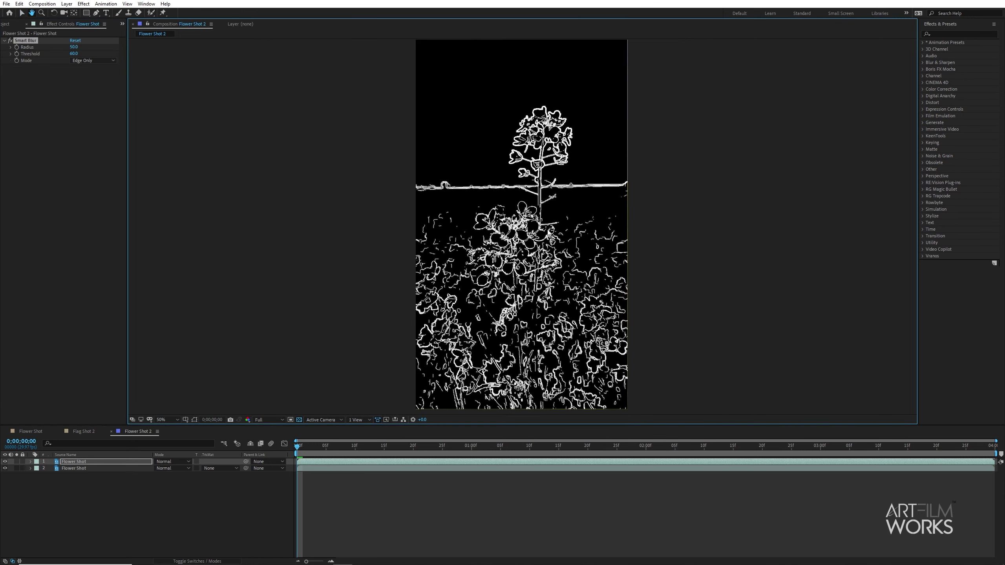
{"action": "left_click", "coordinate": [76, 53]}
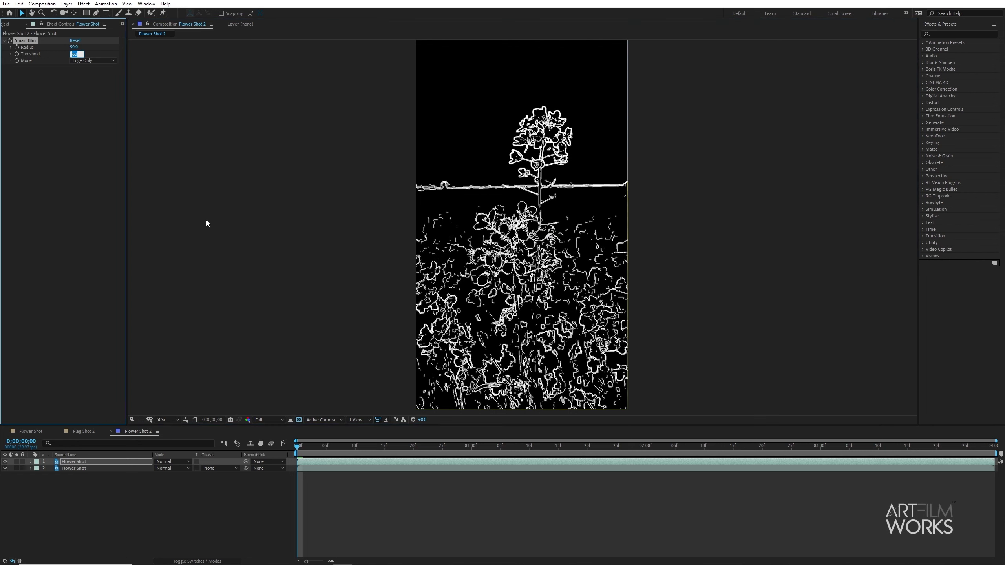
{"action": "type", "text": "20"}
{"action": "key", "text": "Return"}
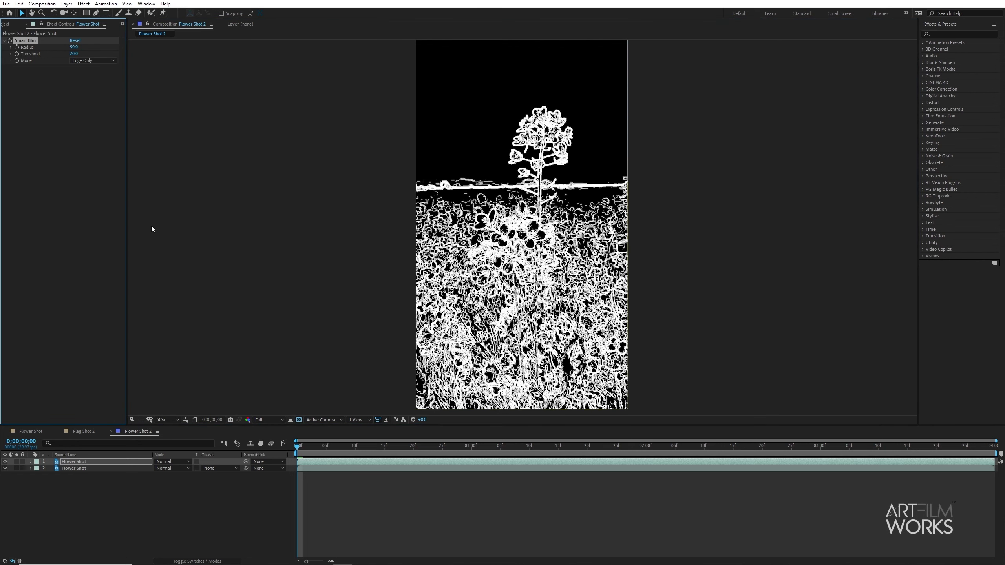
Move the outline layer aside to compare with the footage, undo, and select the lower Flower Shot layer.
{"action": "left_click_drag", "start_coordinate": [556, 188], "coordinate": [559, 193]}
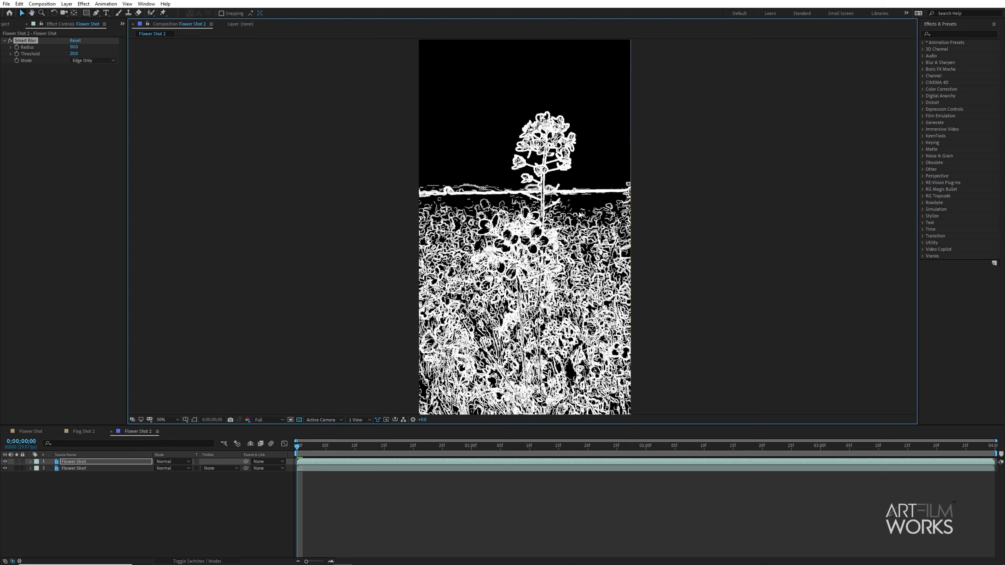
{"action": "left_click_drag", "start_coordinate": [585, 225], "coordinate": [577, 221]}
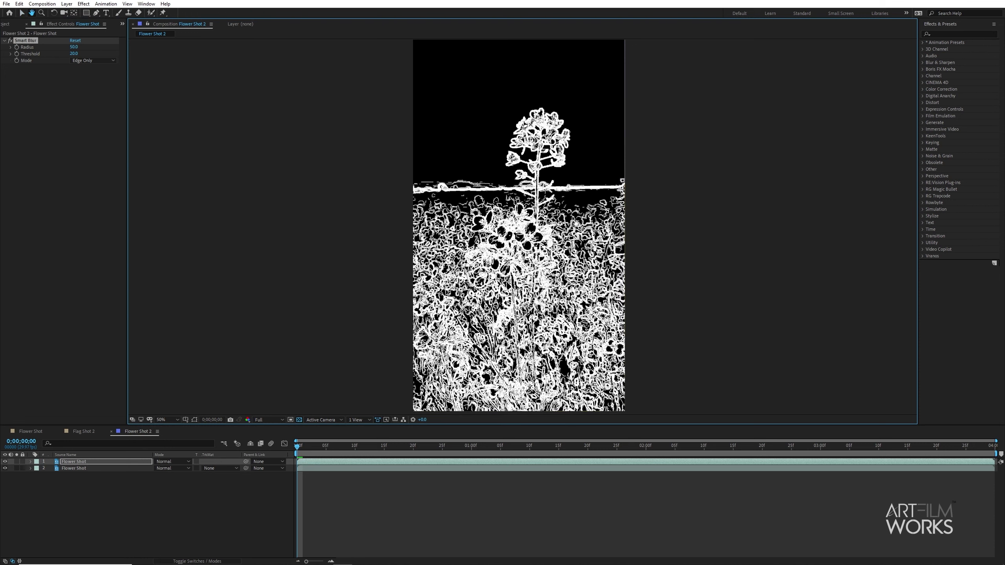
{"action": "left_click", "coordinate": [75, 131]}
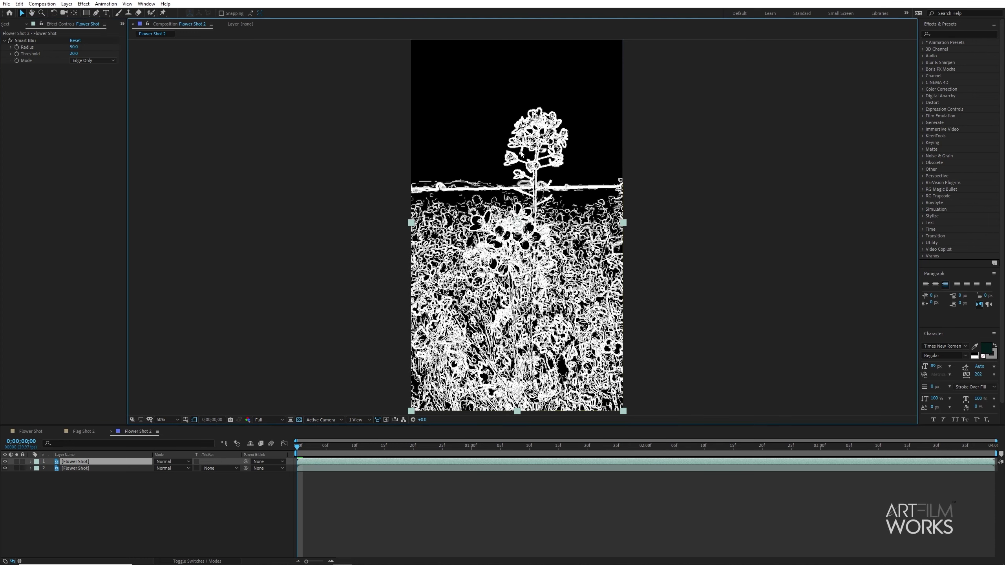
{"action": "left_click_drag", "start_coordinate": [545, 219], "coordinate": [619, 240]}
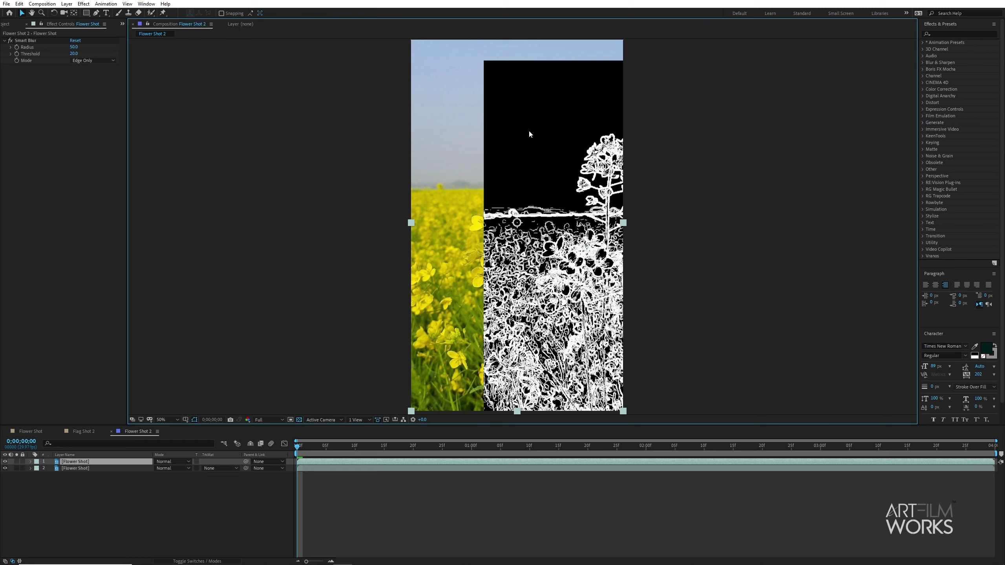
{"action": "key", "text": "ctrl+z"}
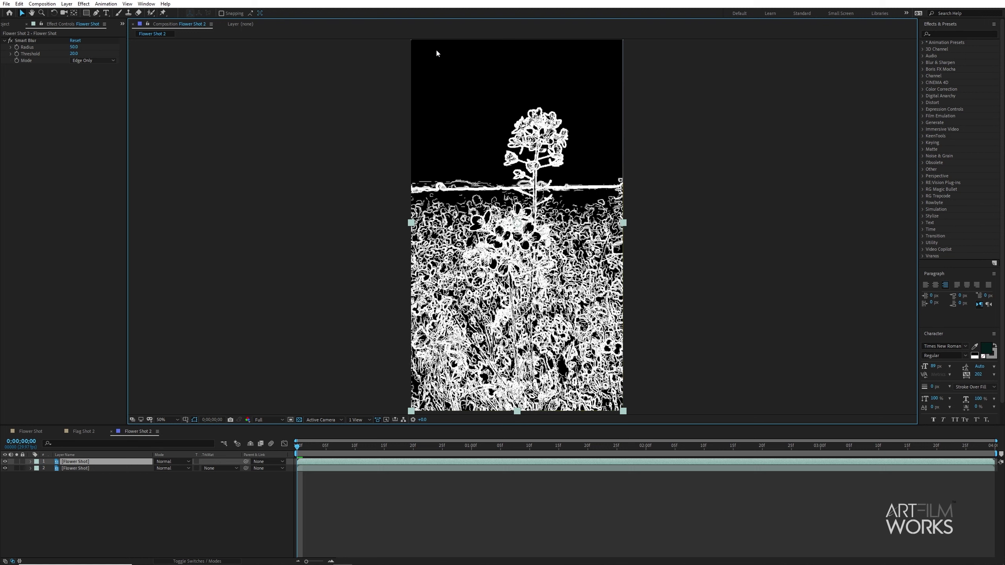
{"action": "left_click", "coordinate": [87, 469]}
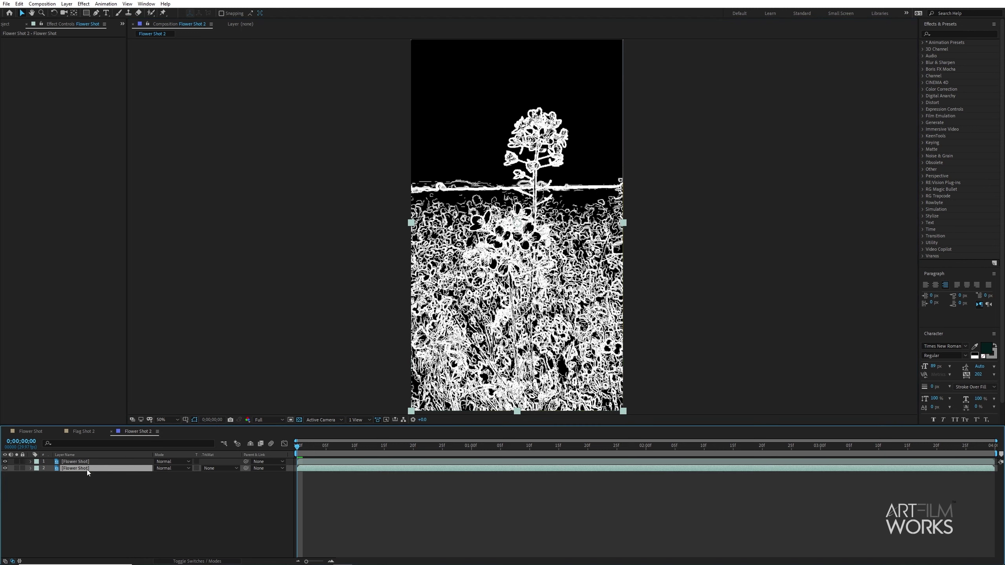
Set layer 2's track matte to Luma Matte from the top Flower Shot layer, then reselect layer 2.
{"action": "left_click", "coordinate": [223, 469]}
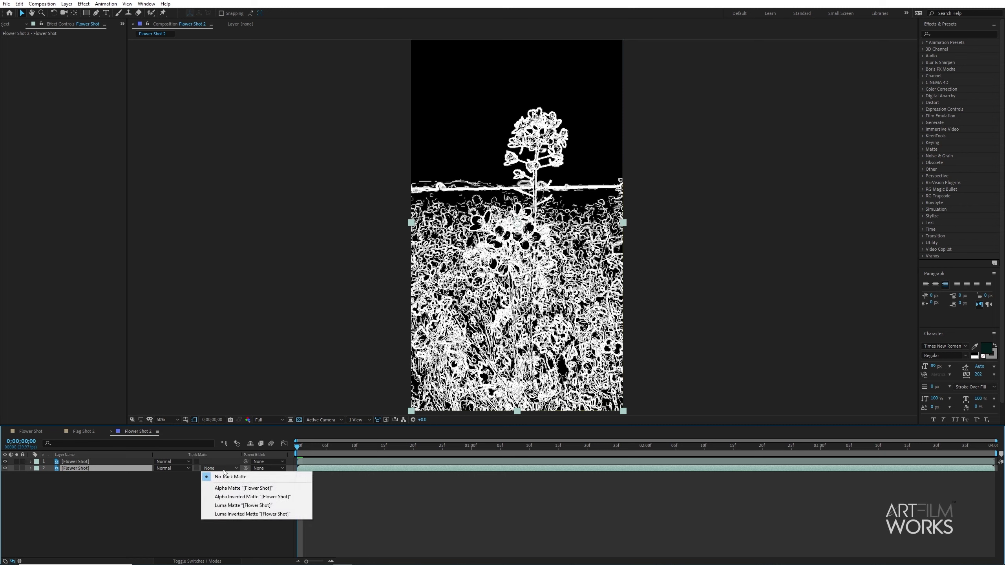
{"action": "left_click", "coordinate": [226, 507]}
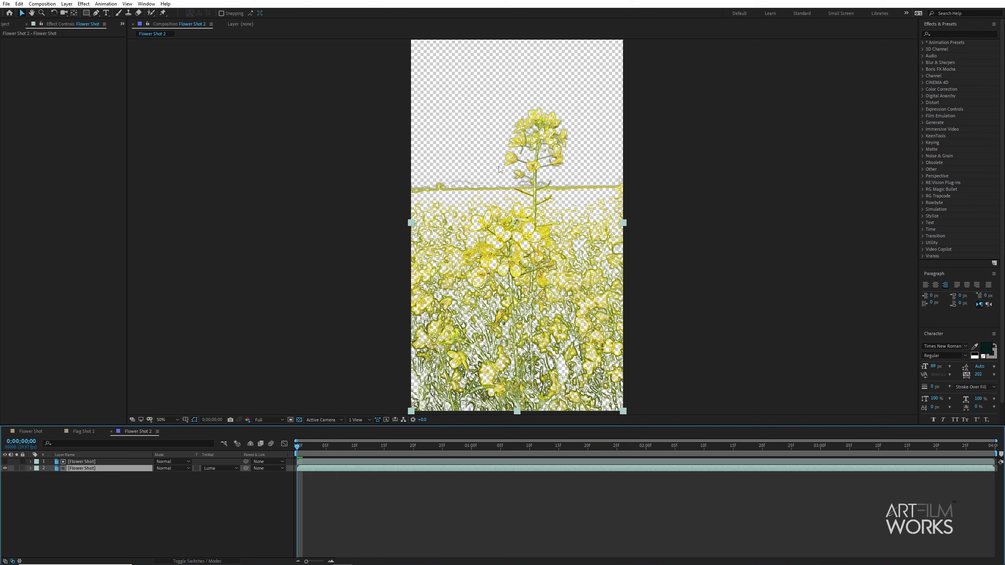
{"action": "key", "text": "ctrl+a"}
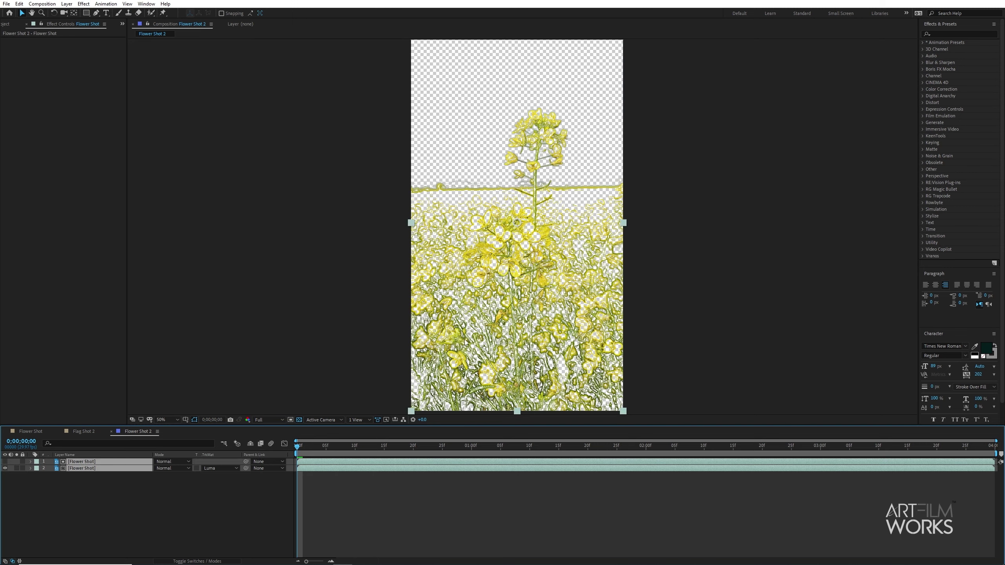
{"action": "left_click_drag", "start_coordinate": [524, 314], "coordinate": [541, 317]}
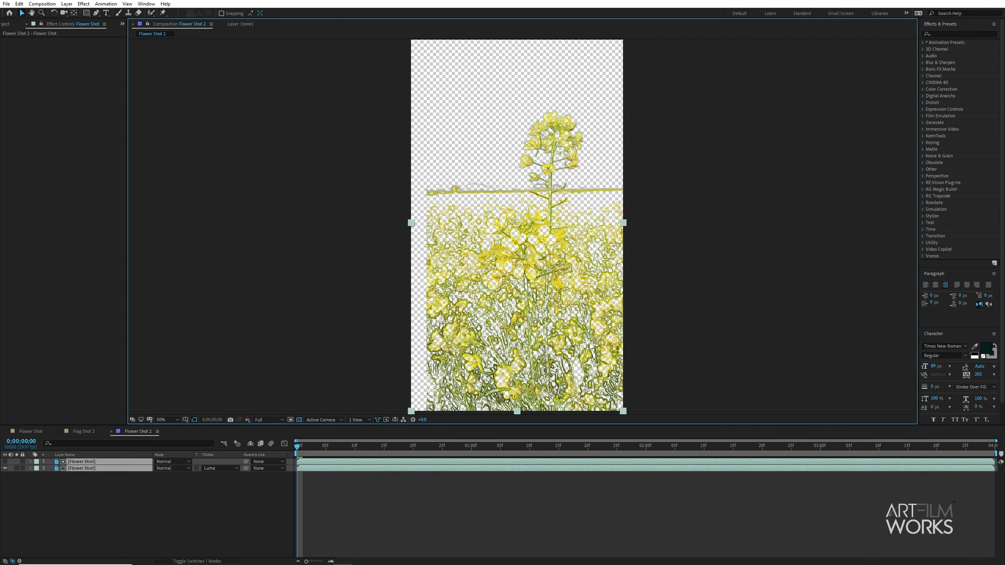
{"action": "key", "text": "ctrl+z"}
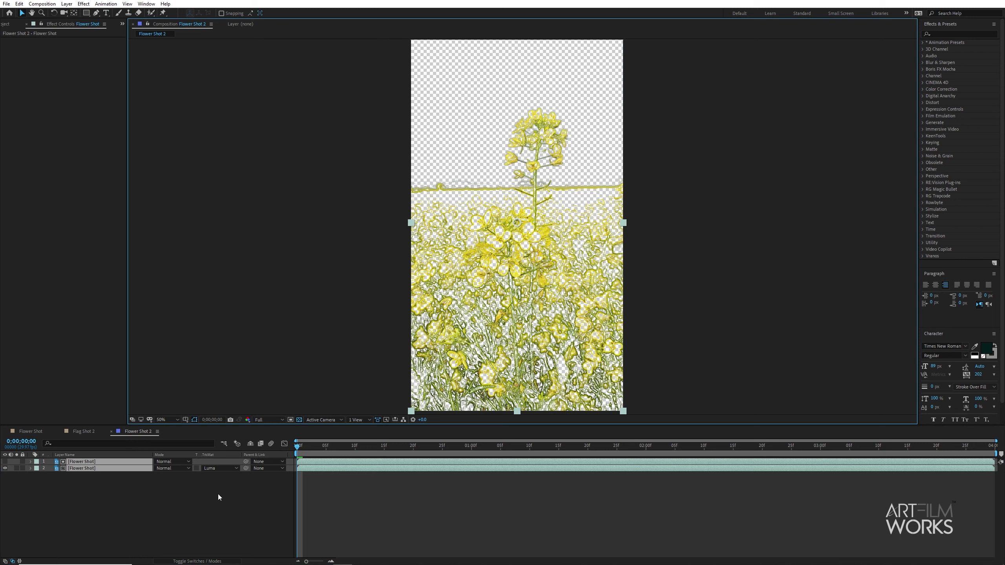
{"action": "left_click", "coordinate": [150, 498]}
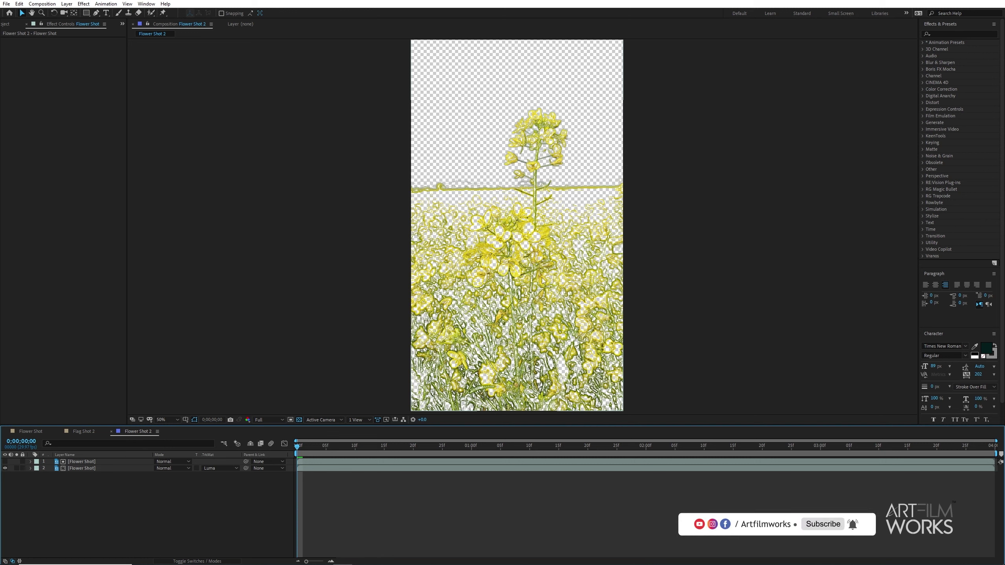
{"action": "left_click", "coordinate": [524, 266]}
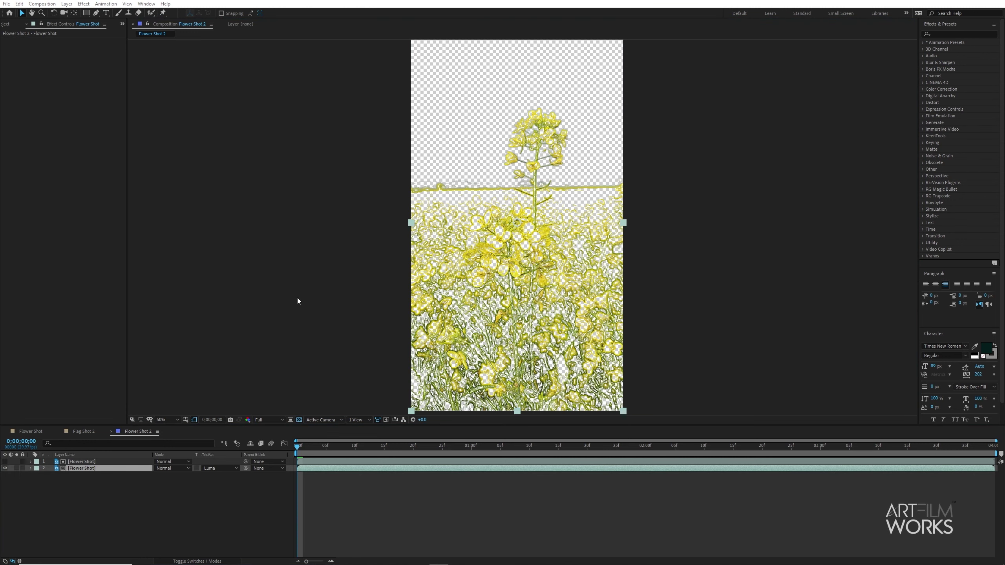
Add a Fill effect to the lower Flower Shot layer with its colour set to black (000000).
{"action": "left_click", "coordinate": [108, 469]}
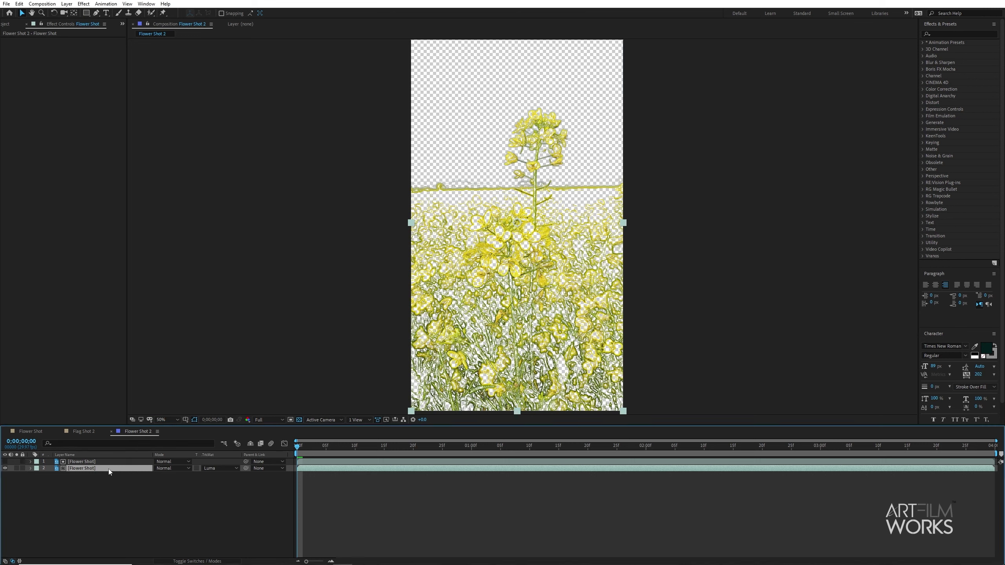
{"action": "key", "text": "ctrl+space"}
{"action": "type", "text": "fill"}
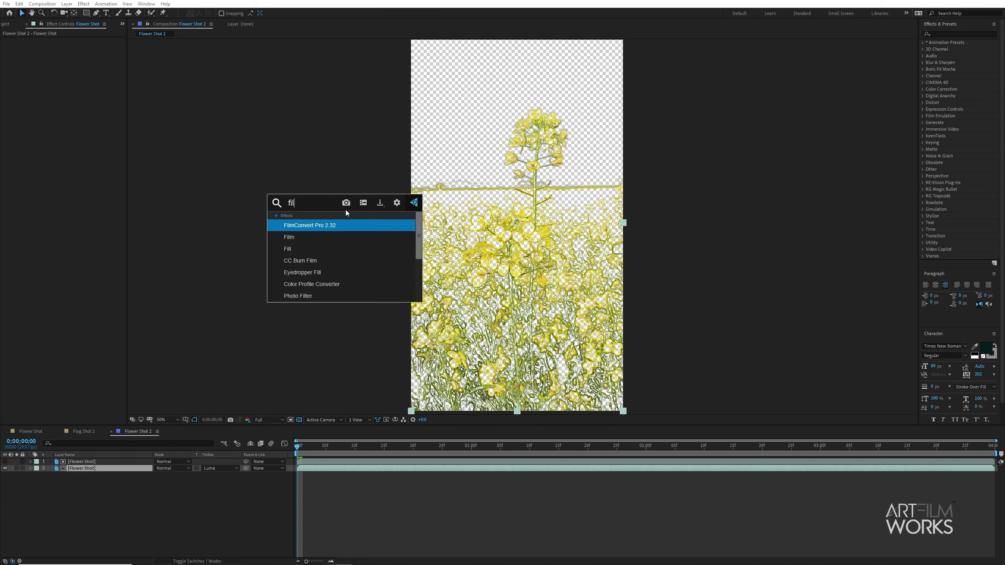
{"action": "left_click", "coordinate": [335, 227]}
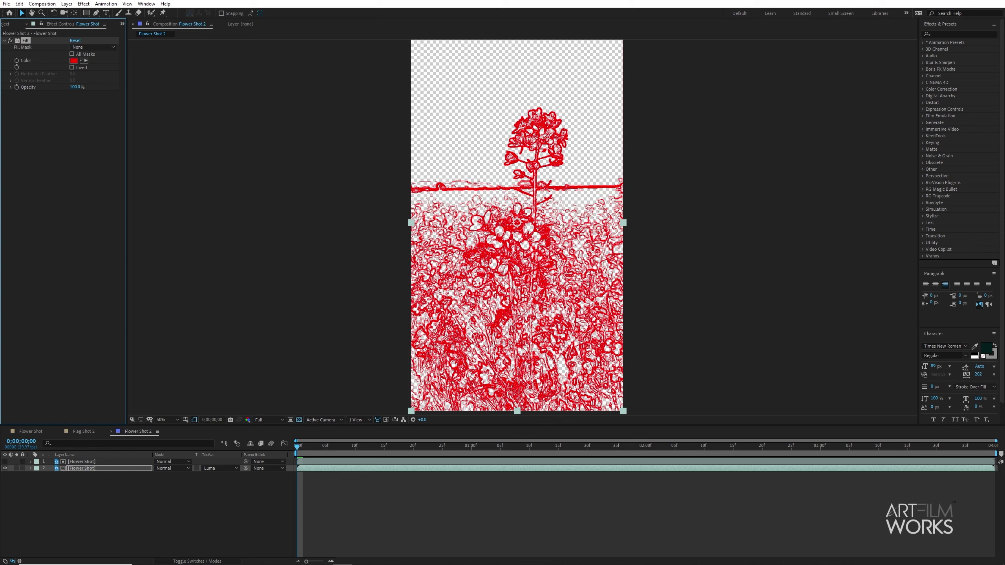
{"action": "left_click", "coordinate": [73, 60]}
{"action": "left_click_drag", "start_coordinate": [99, 105], "coordinate": [234, 242]}
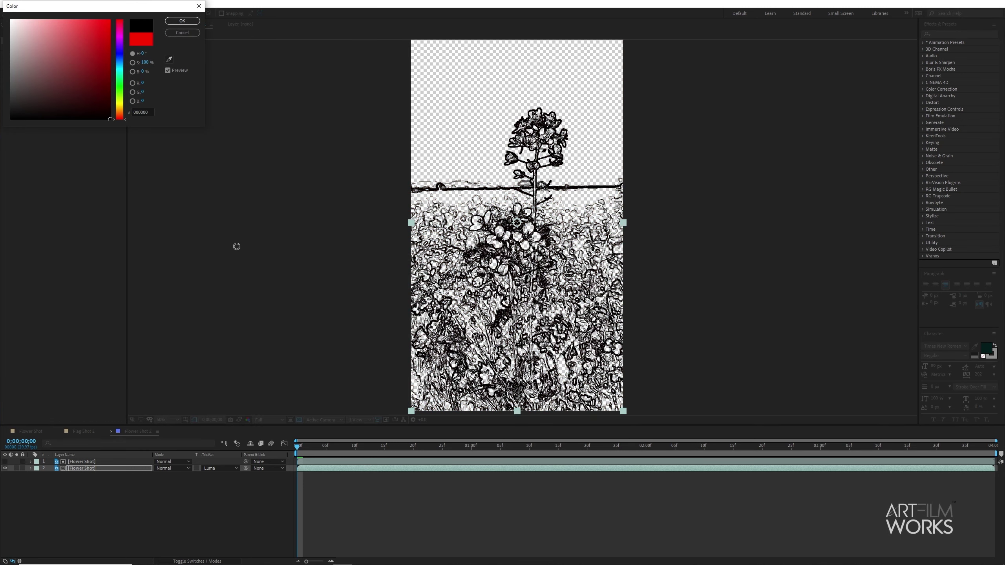
{"action": "left_click", "coordinate": [183, 21]}
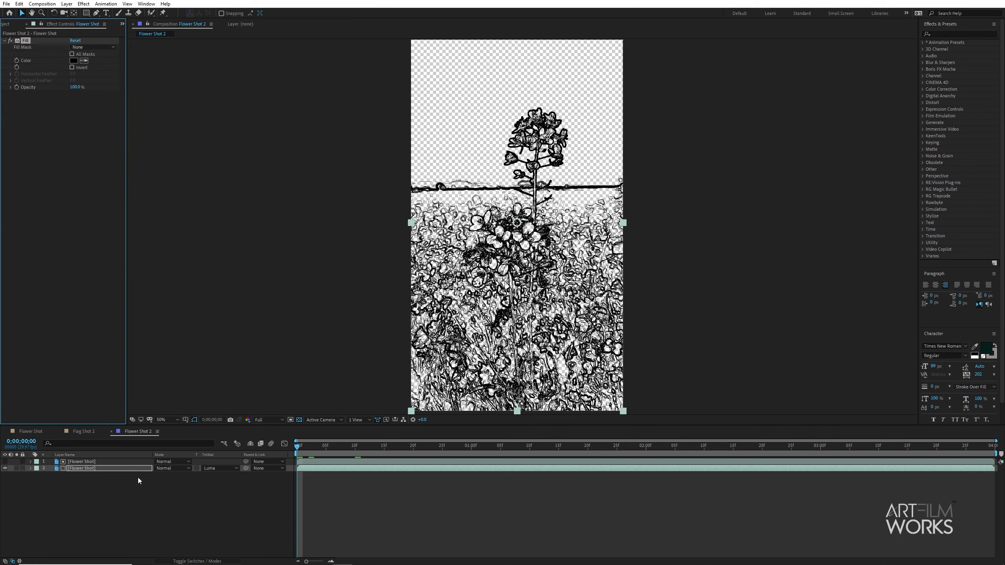
{"action": "right_click", "coordinate": [122, 502]}
Add a white solid below both Flower Shot layers and preview the black-on-white sketch.
{"action": "mouse_move", "coordinate": [163, 415]}
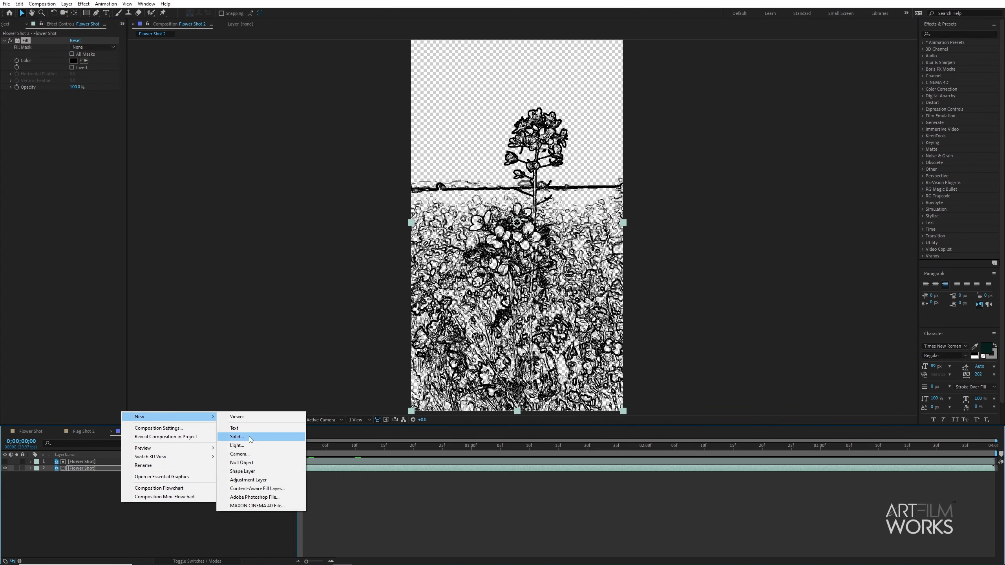
{"action": "left_click", "coordinate": [250, 436]}
{"action": "left_click", "coordinate": [232, 224]}
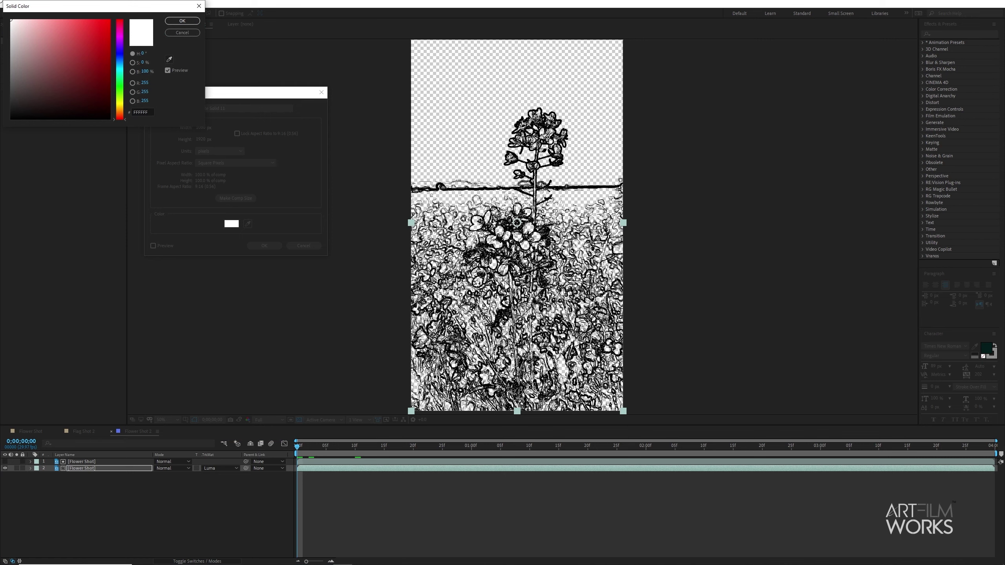
{"action": "left_click", "coordinate": [182, 21]}
{"action": "left_click", "coordinate": [264, 246]}
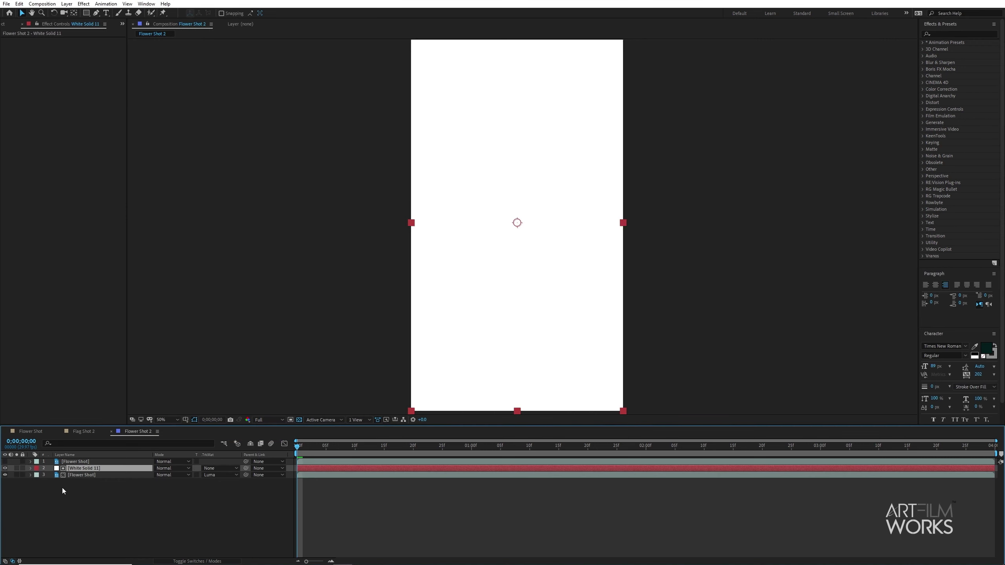
{"action": "left_click_drag", "start_coordinate": [83, 469], "coordinate": [87, 496]}
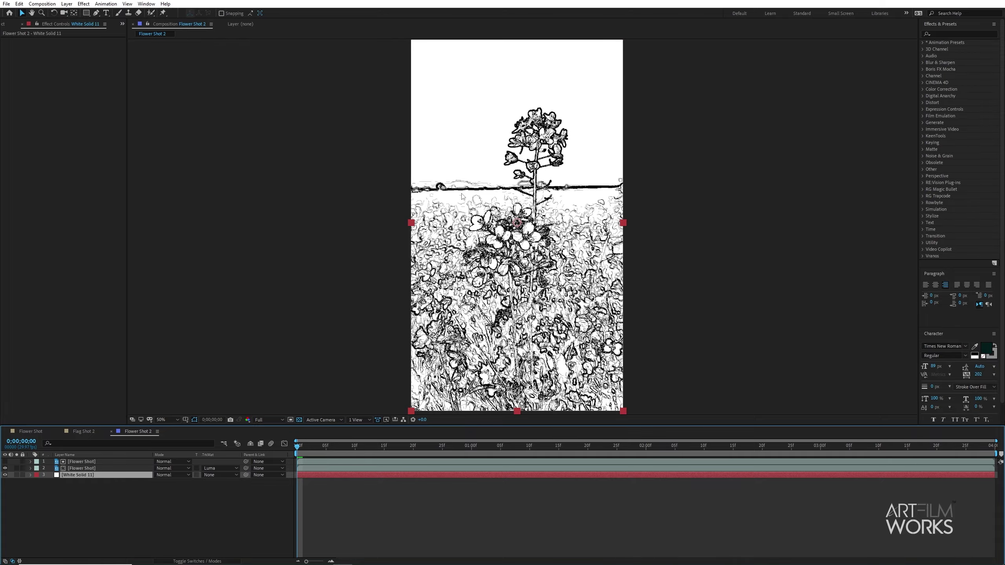
{"action": "left_click", "coordinate": [315, 495]}
{"action": "key", "text": "space"}
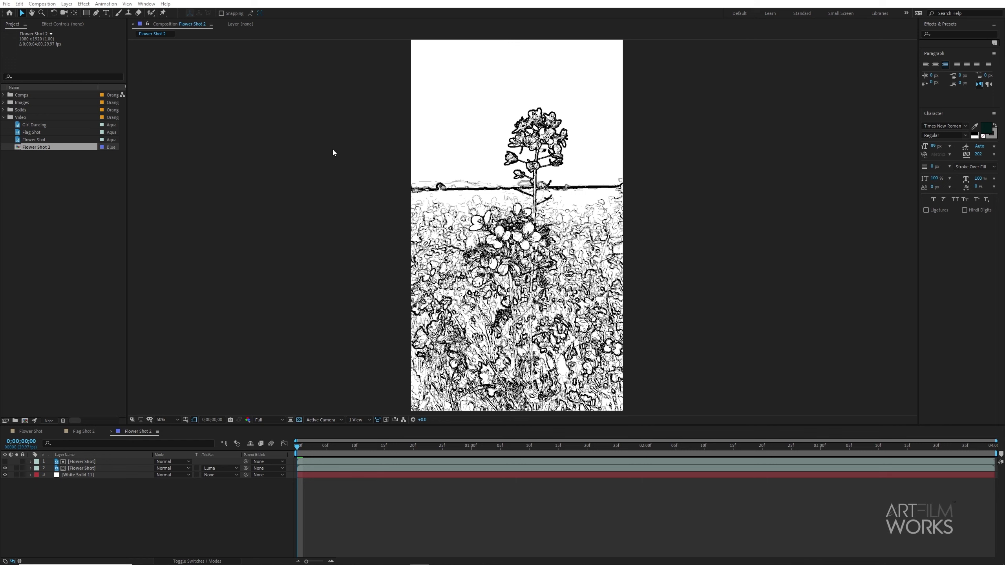
In Flag Shot 2, preview the flag clip and duplicate the Flag Shot Comp 1 layer.
{"action": "left_click", "coordinate": [83, 430]}
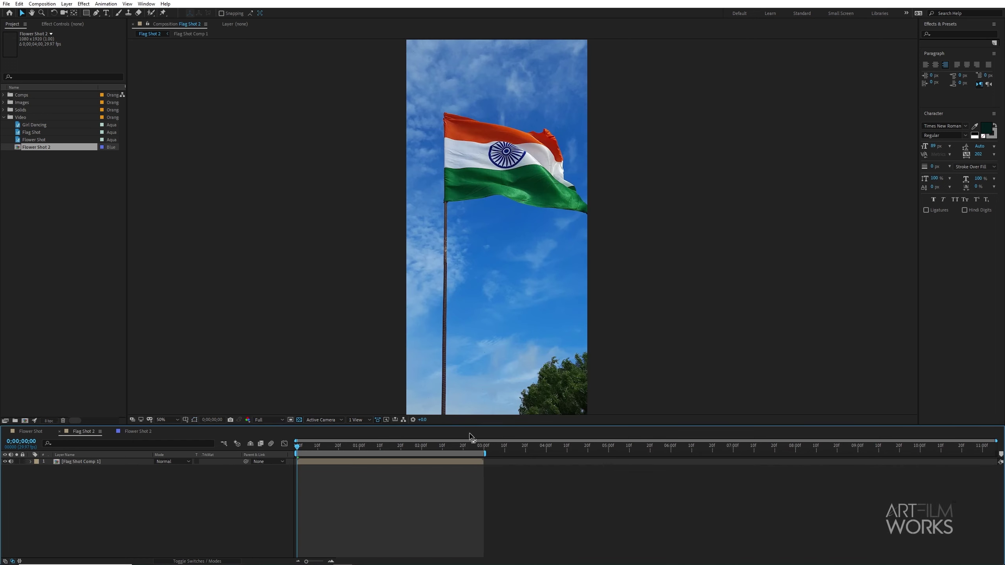
{"action": "mouse_move", "coordinate": [313, 446]}
{"action": "left_mouse_down"}
{"action": "mouse_move", "coordinate": [379, 446]}
{"action": "mouse_move", "coordinate": [274, 455]}
{"action": "left_mouse_up"}
{"action": "key", "text": "space"}
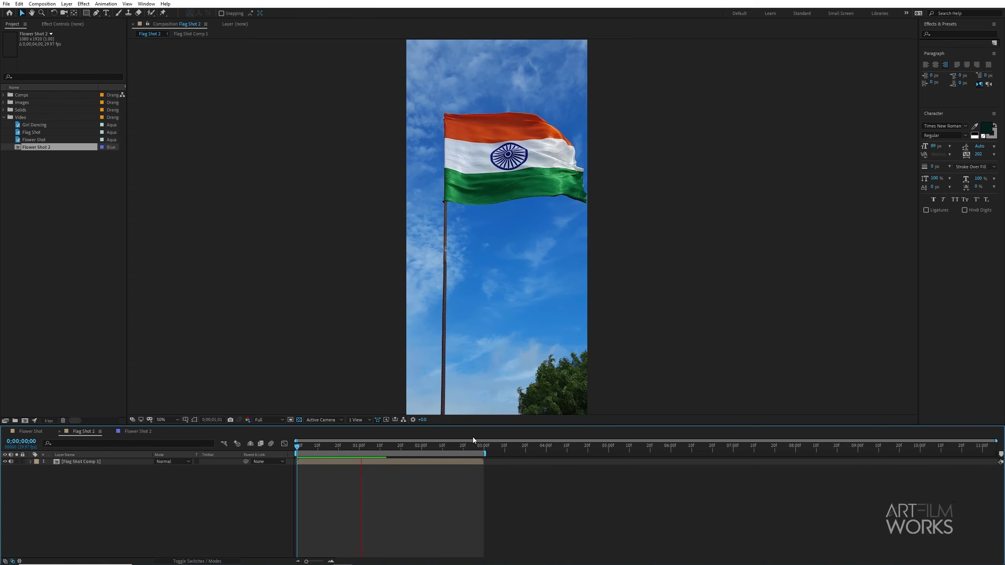
{"action": "key", "text": "space"}
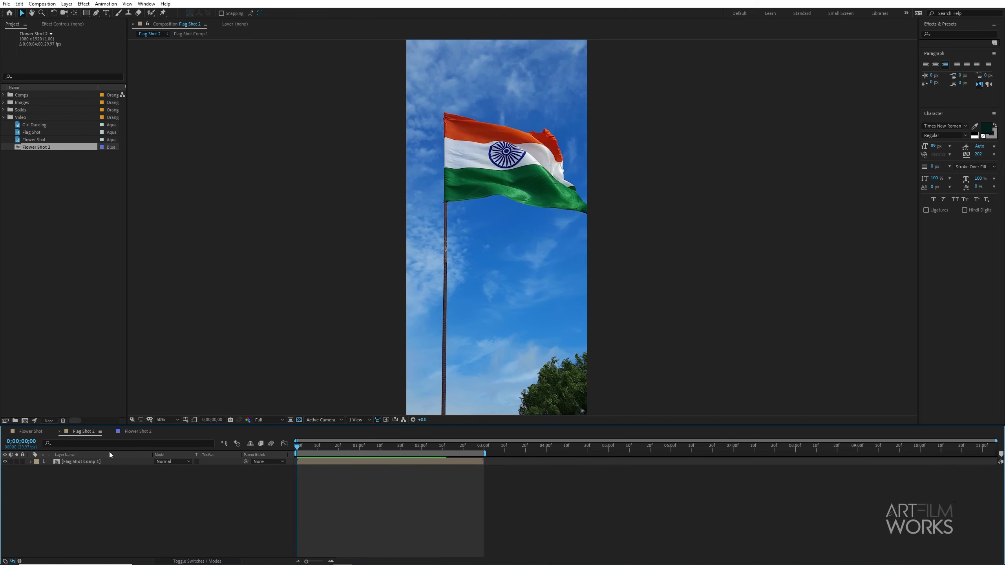
{"action": "left_click", "coordinate": [97, 462]}
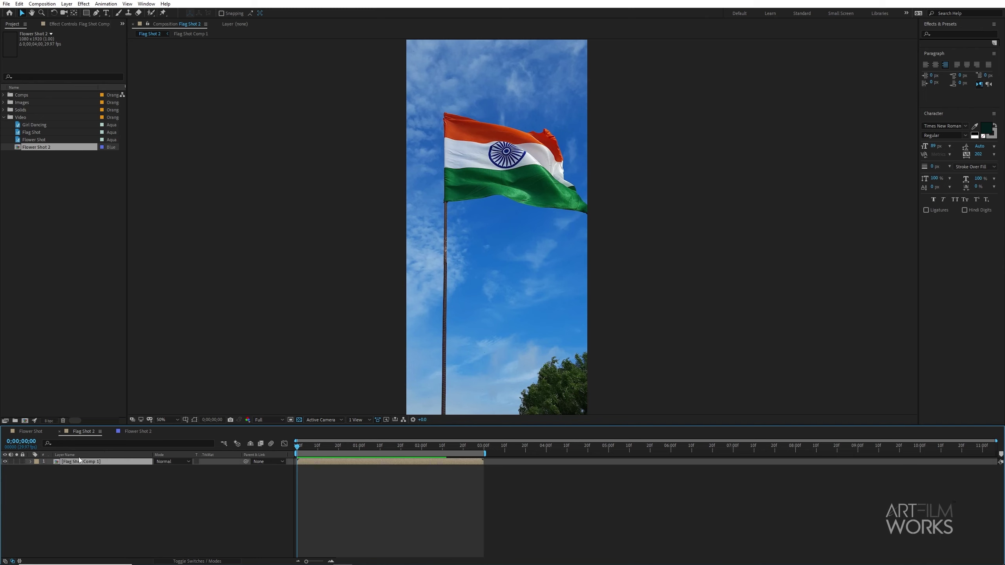
{"action": "key", "text": "ctrl+d"}
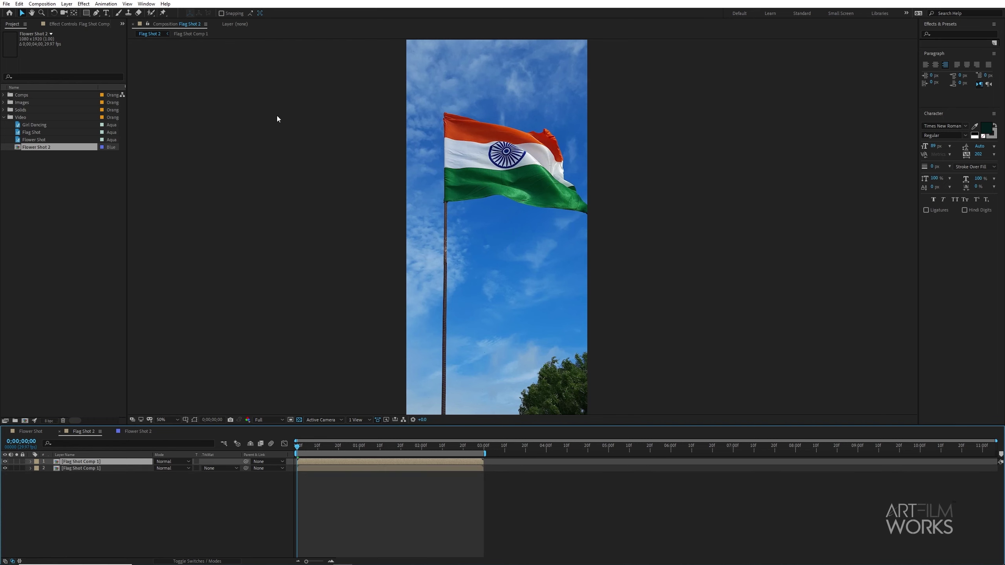
Apply Smart Blur in Edge Only mode to the top flag layer, adjusting Radius and setting Threshold 21.9.
{"action": "key", "text": "ctrl+space"}
{"action": "type", "text": "sm"}
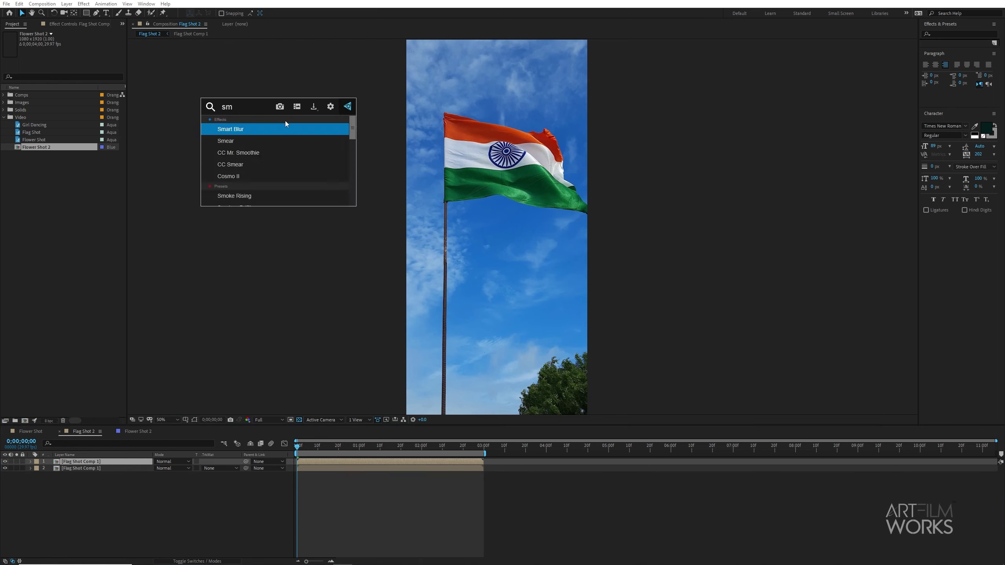
{"action": "type", "text": "art"}
{"action": "left_click", "coordinate": [268, 137]}
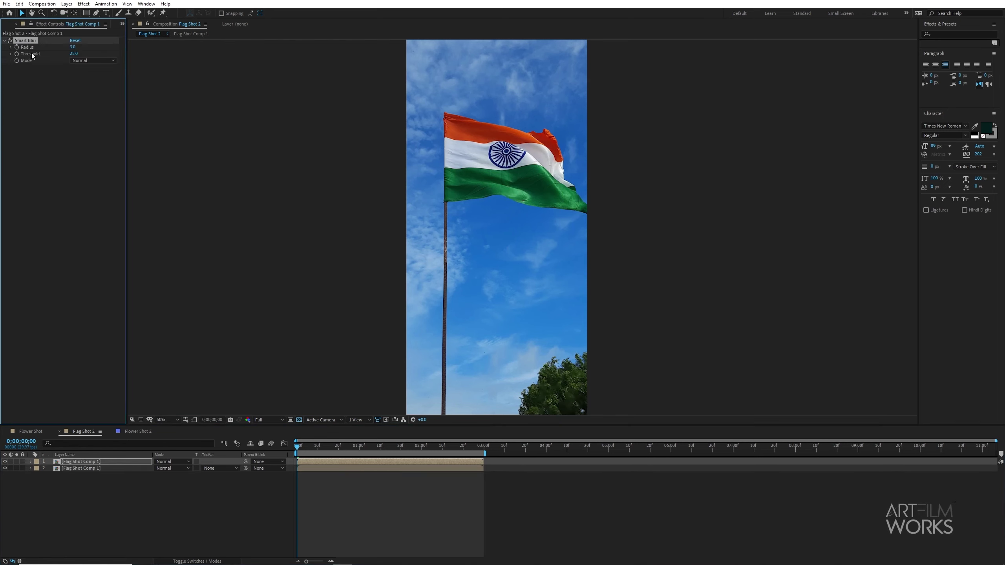
{"action": "left_click", "coordinate": [104, 61]}
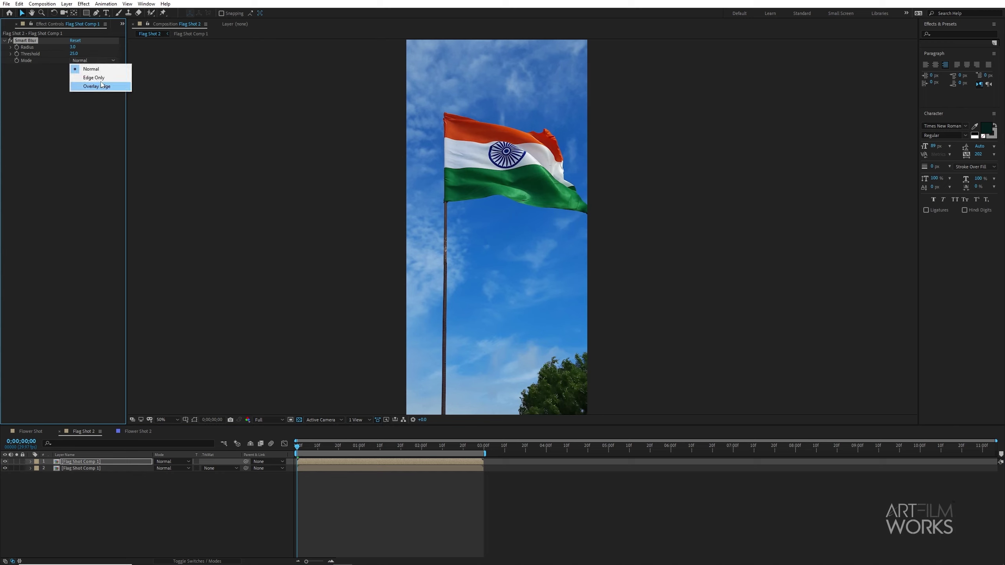
{"action": "left_click", "coordinate": [99, 79]}
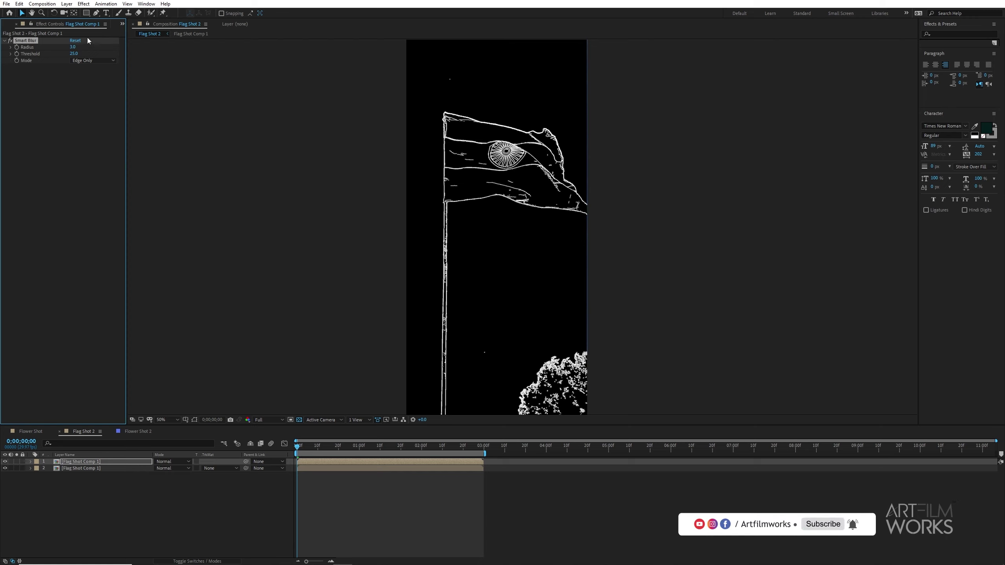
{"action": "left_click", "coordinate": [72, 46]}
{"action": "type", "text": "7"}
{"action": "key", "text": "Return"}
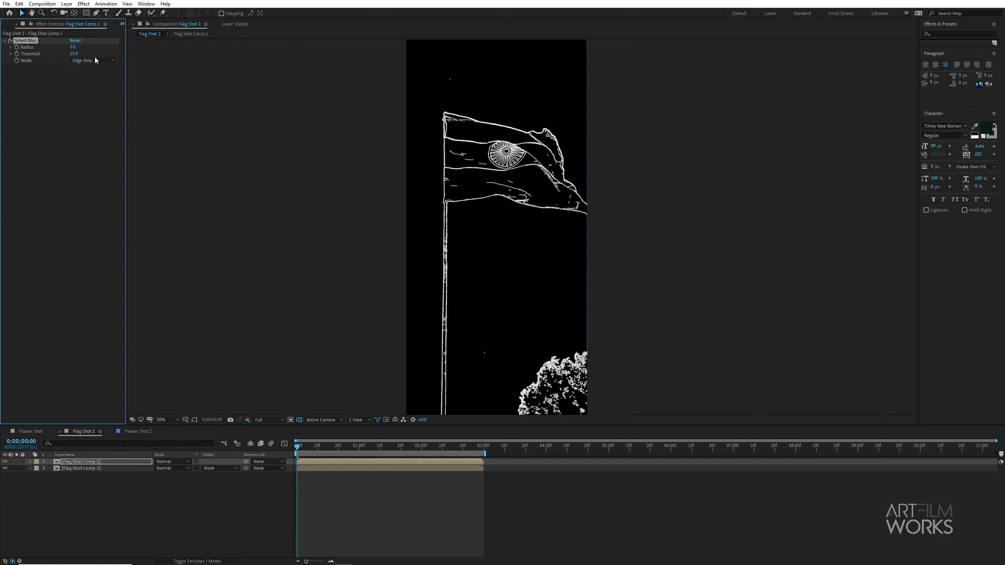
{"action": "left_click_drag", "start_coordinate": [74, 54], "coordinate": [79, 53]}
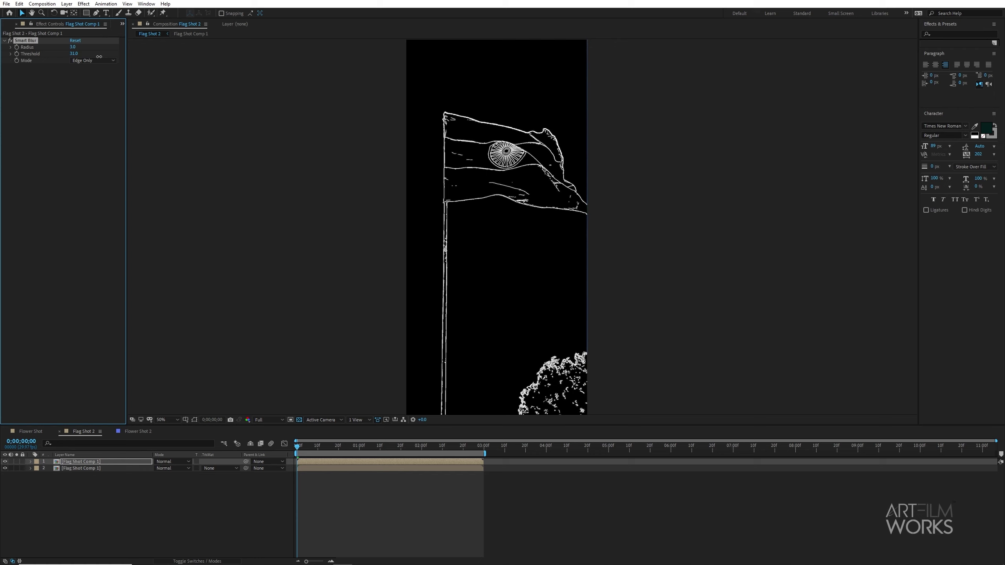
{"action": "left_click_drag", "start_coordinate": [76, 60], "coordinate": [71, 64]}
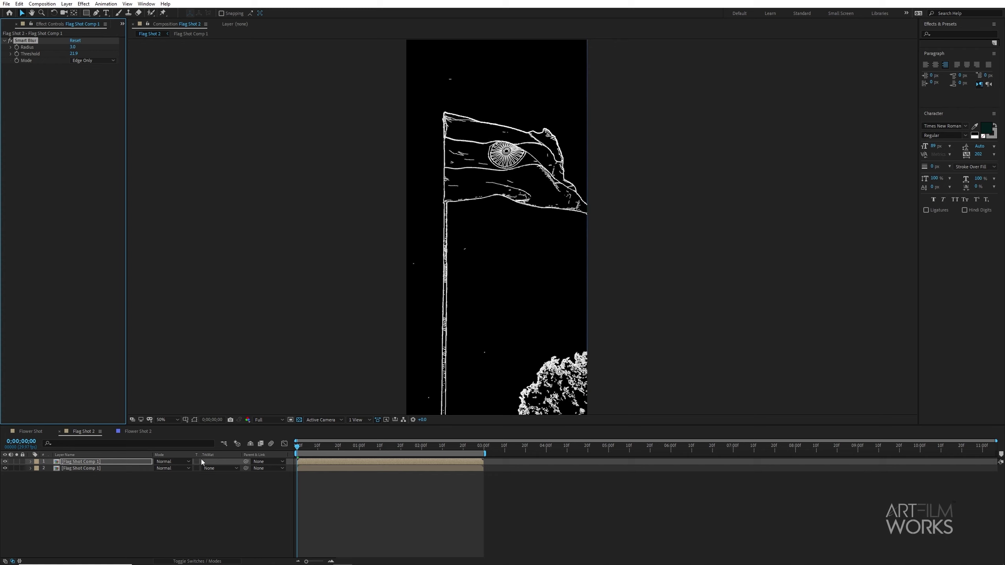
{"action": "left_click", "coordinate": [121, 468]}
Luma-matte the lower flag layer with its edge-line copy and place a white solid beneath the flags.
{"action": "left_click", "coordinate": [218, 468]}
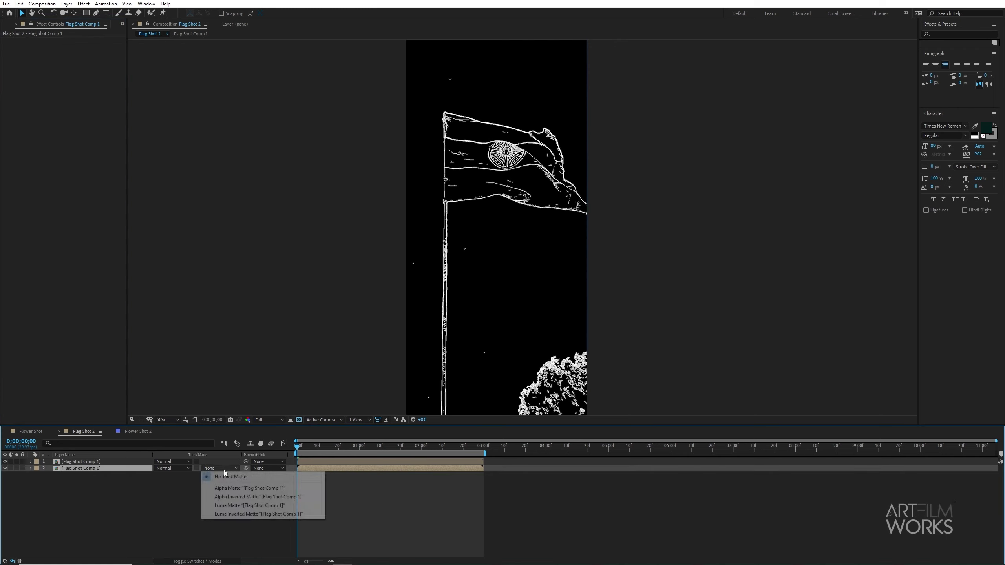
{"action": "left_click", "coordinate": [237, 506]}
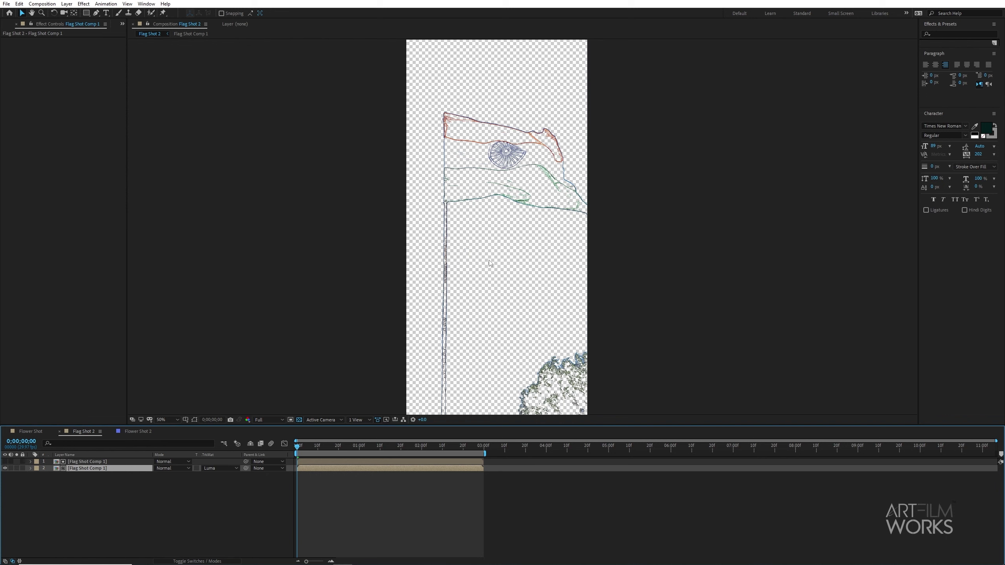
{"action": "right_click", "coordinate": [85, 533]}
{"action": "right_click", "coordinate": [91, 488]}
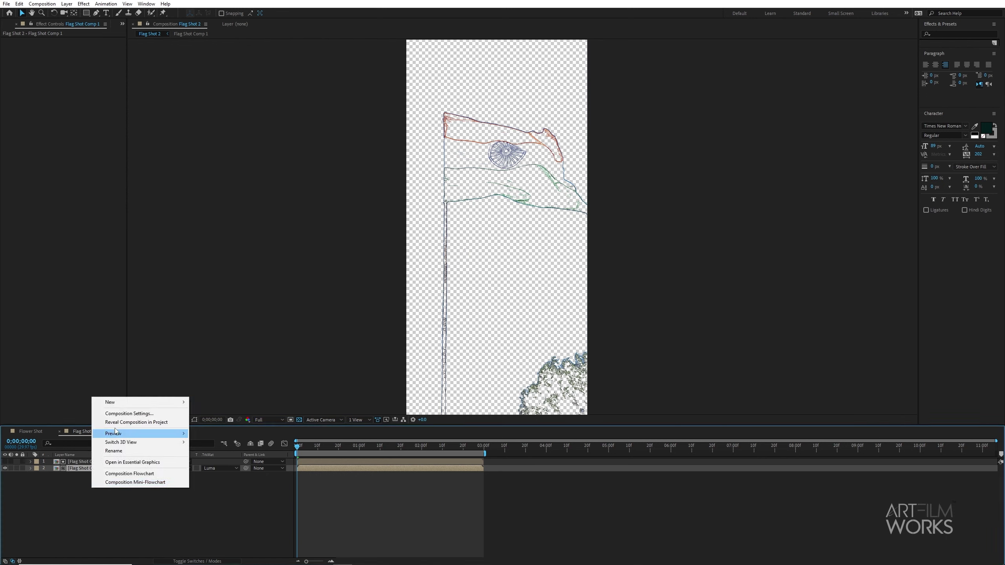
{"action": "mouse_move", "coordinate": [118, 403]}
{"action": "left_click", "coordinate": [206, 419]}
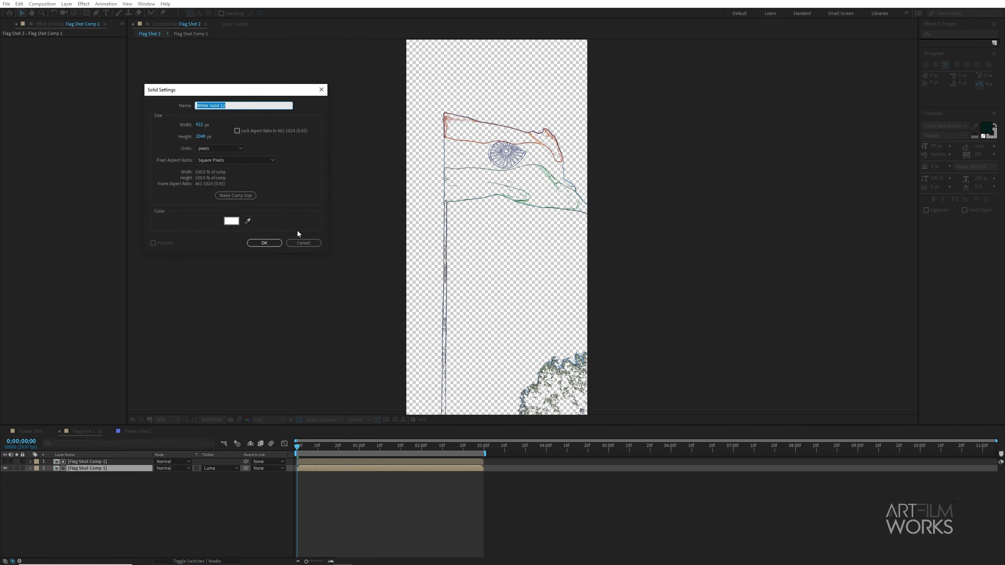
{"action": "left_click", "coordinate": [263, 241]}
{"action": "left_click_drag", "start_coordinate": [137, 469], "coordinate": [137, 489]}
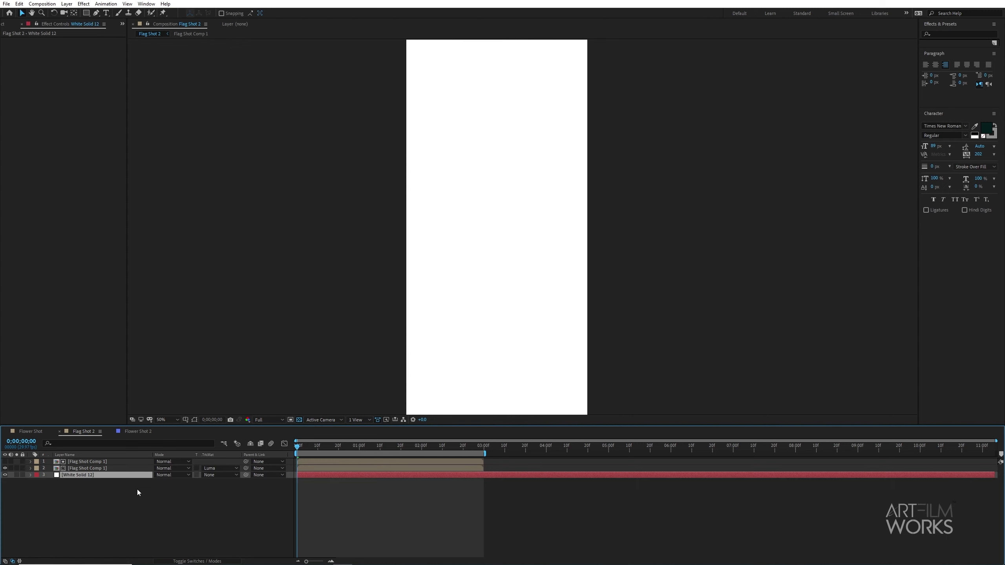
{"action": "left_click", "coordinate": [89, 469]}
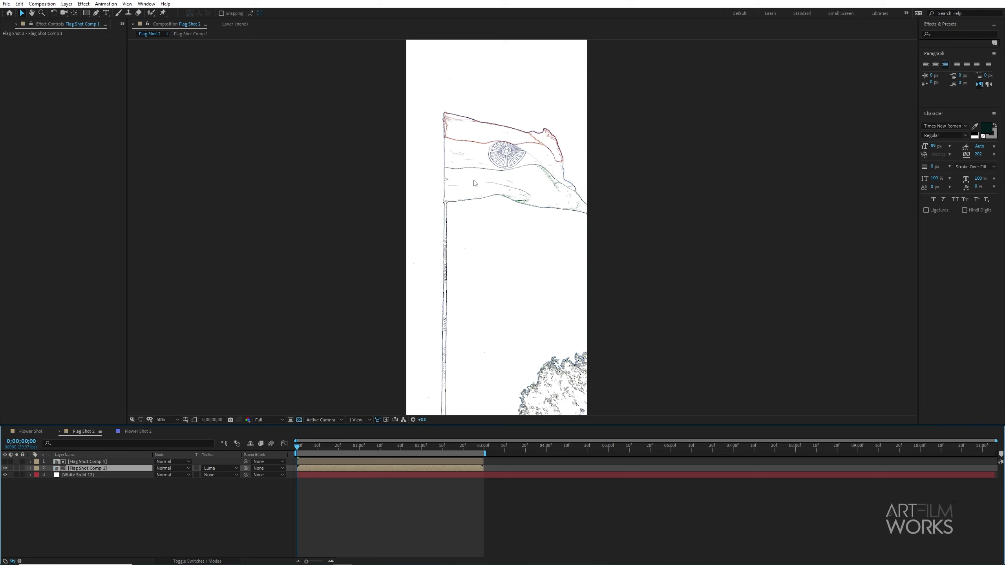
{"action": "key", "text": "ctrl+space"}
Apply a Fill effect to the matted flag layer and set its colour to black (000000).
{"action": "type", "text": "f"}
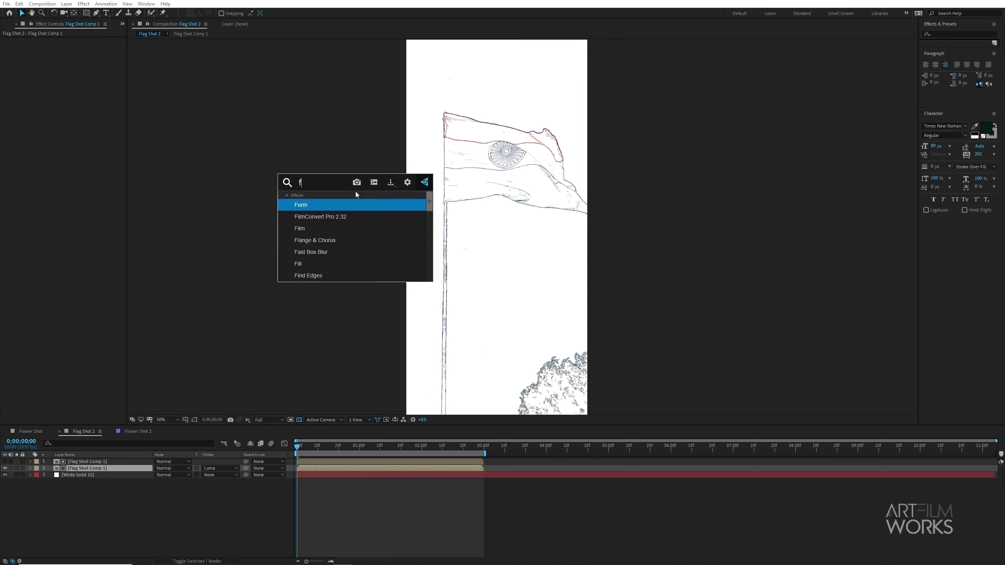
{"action": "type", "text": "ill"}
{"action": "left_click", "coordinate": [325, 204]}
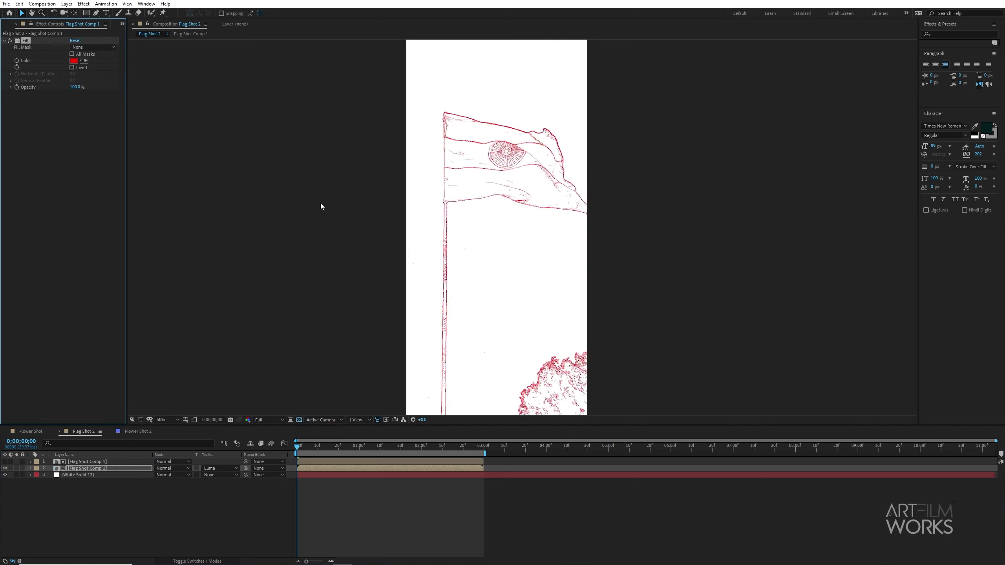
{"action": "left_click", "coordinate": [74, 60]}
{"action": "left_click_drag", "start_coordinate": [109, 103], "coordinate": [110, 109]}
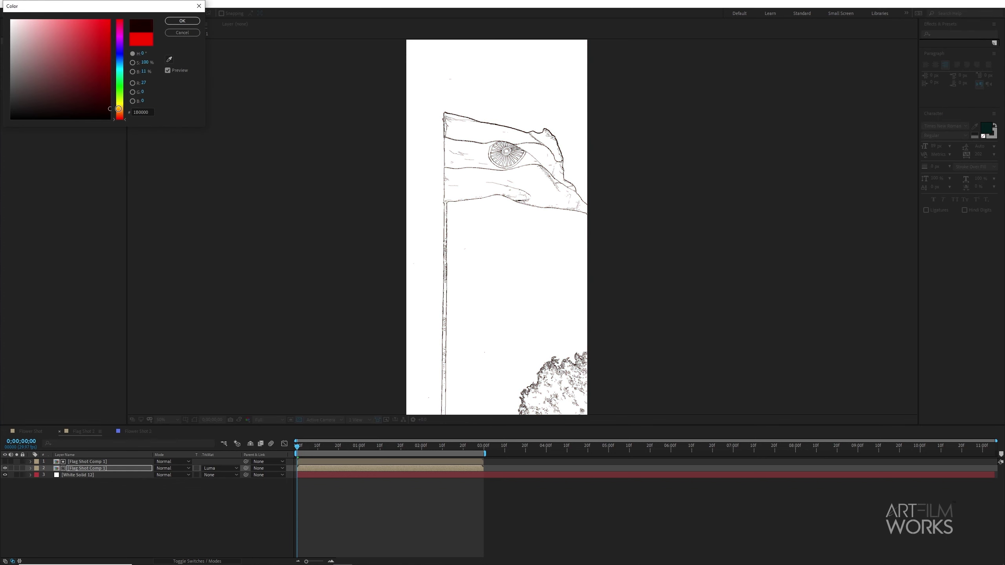
{"action": "mouse_move", "coordinate": [124, 73]}
{"action": "left_mouse_down"}
{"action": "mouse_move", "coordinate": [124, 57]}
{"action": "mouse_move", "coordinate": [111, 120]}
{"action": "left_mouse_up"}
{"action": "left_click", "coordinate": [106, 42]}
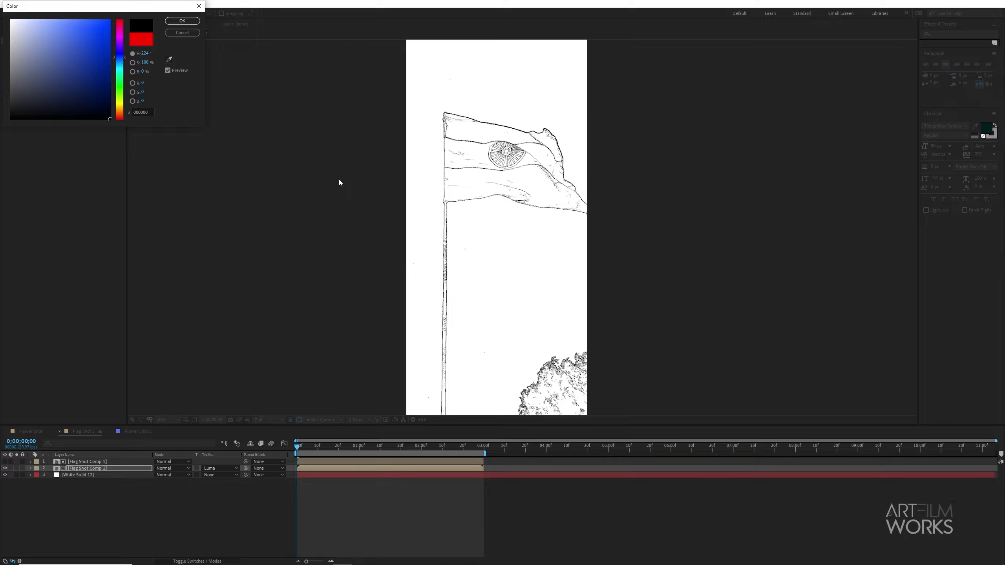